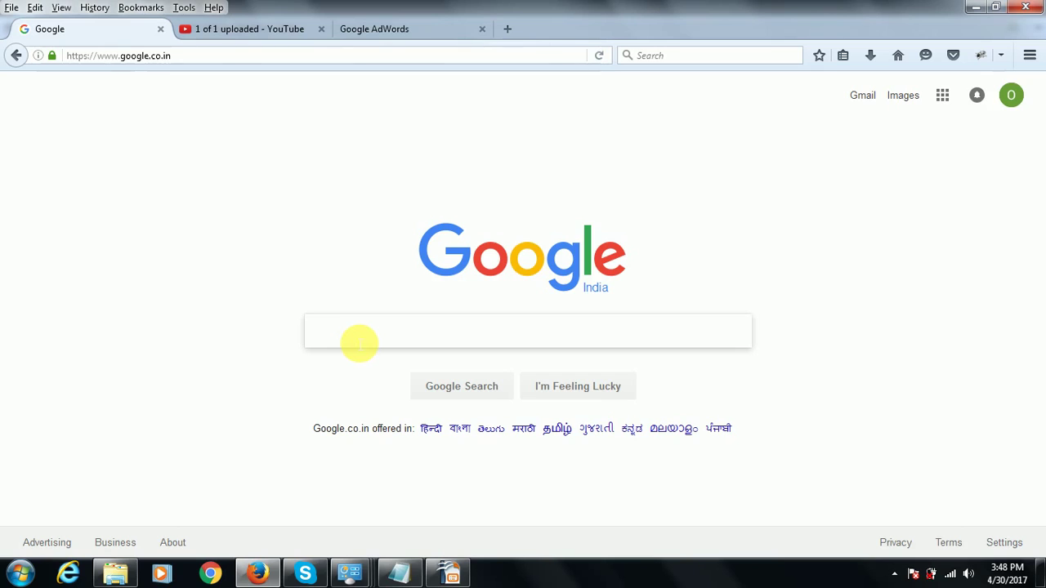
# Step: Search Google for google adwords, open the official AdWords result, and switch to the AdWords welcome page already open in the browser
pyautogui.write('goo')
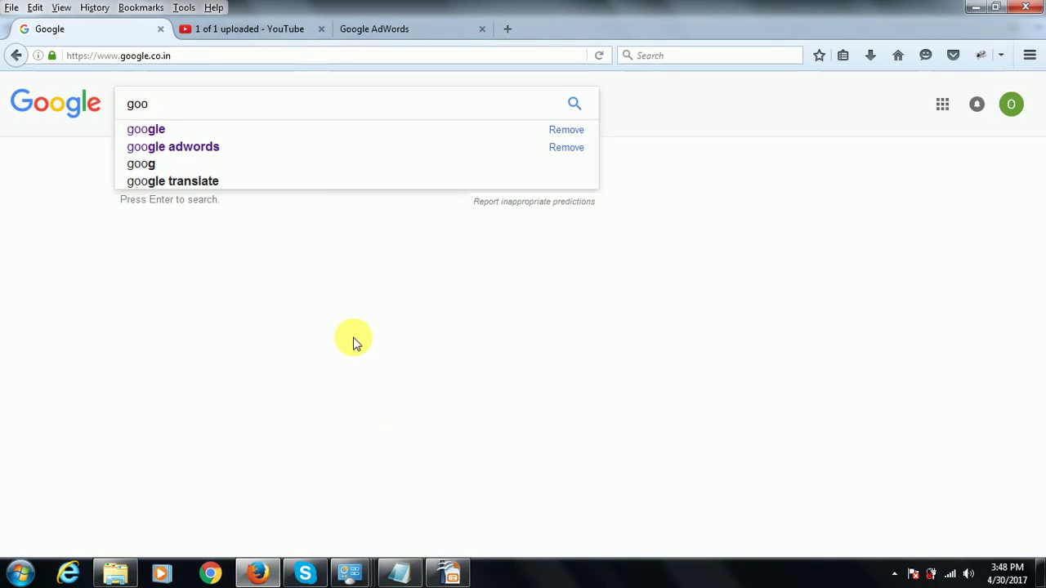
pyautogui.press('Down')
pyautogui.press('Down')
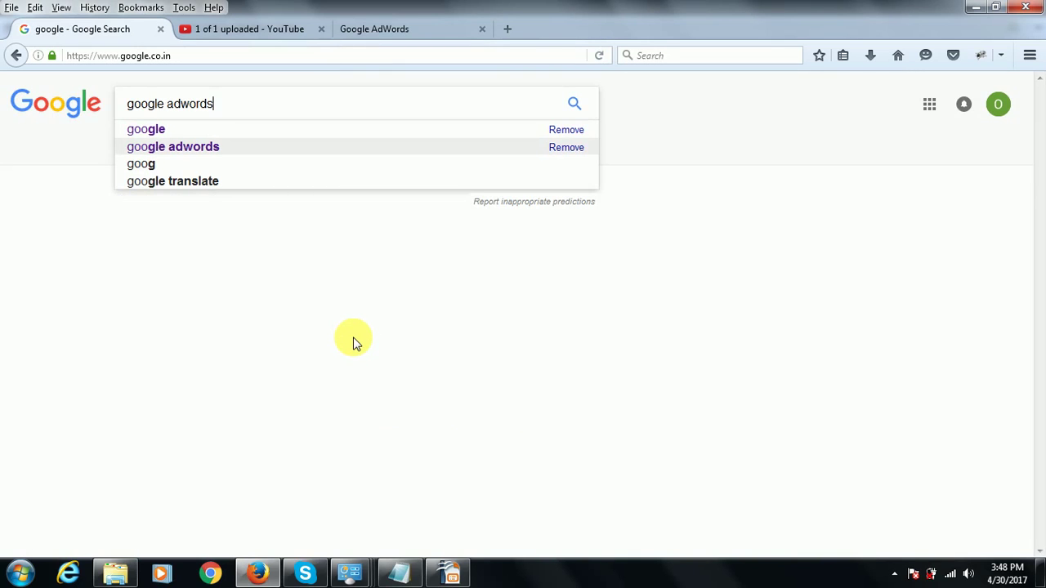
pyautogui.press('Return')
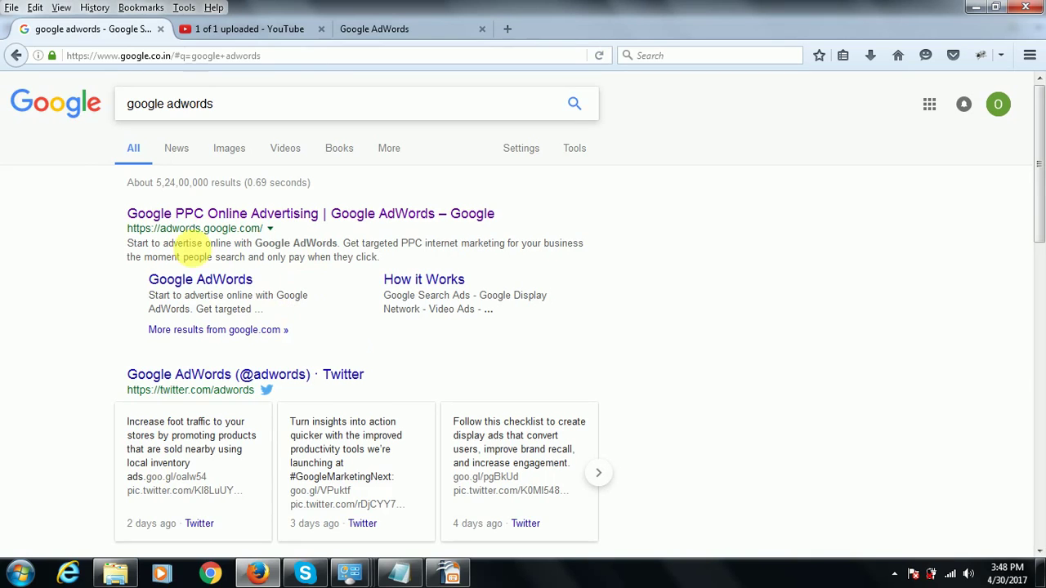
pyautogui.click(225, 218)
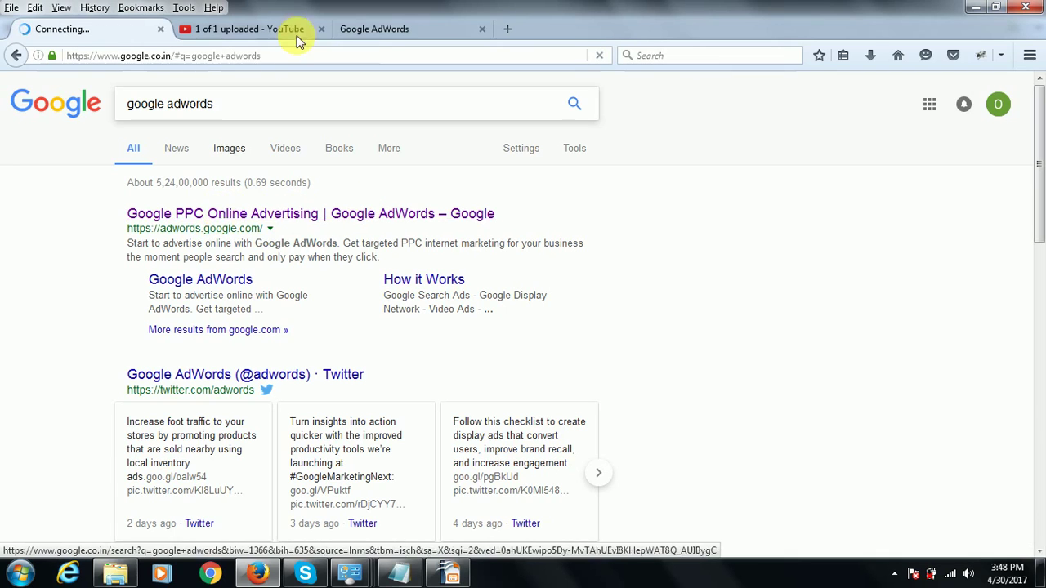
pyautogui.click(388, 31)
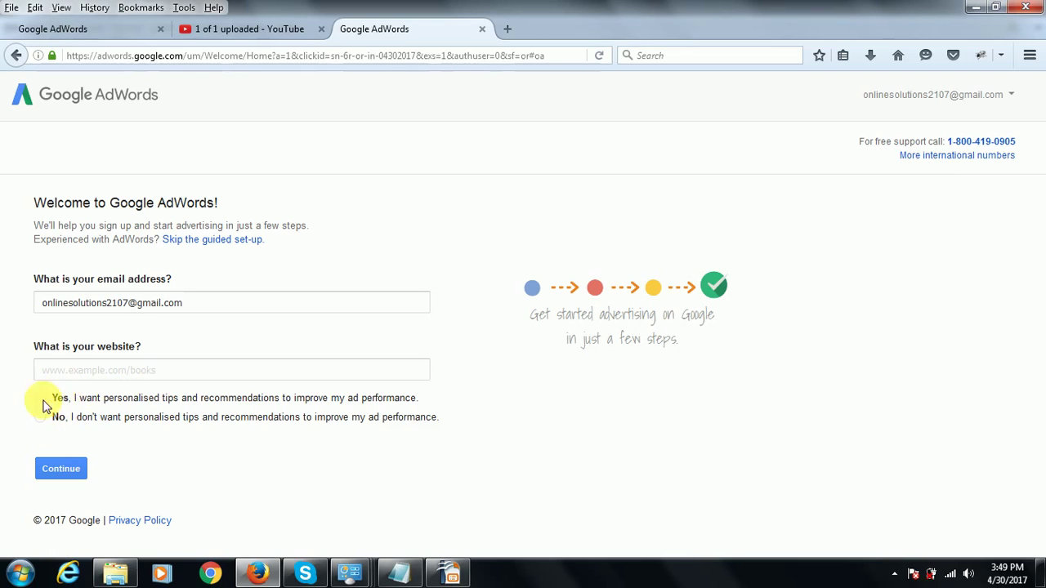
pyautogui.click(82, 380)
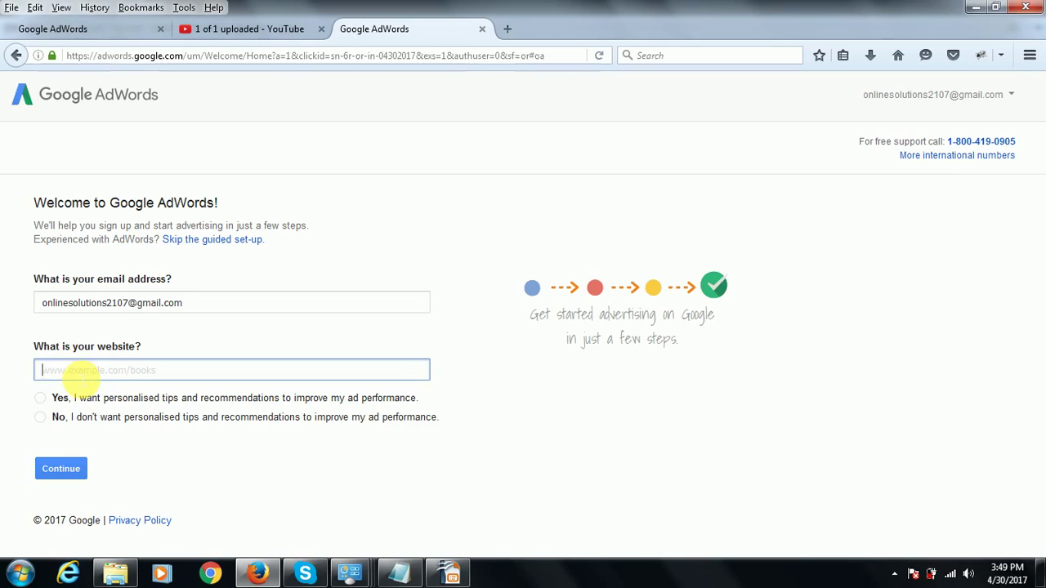
pyautogui.write('www.mybusinesswebsite.com')
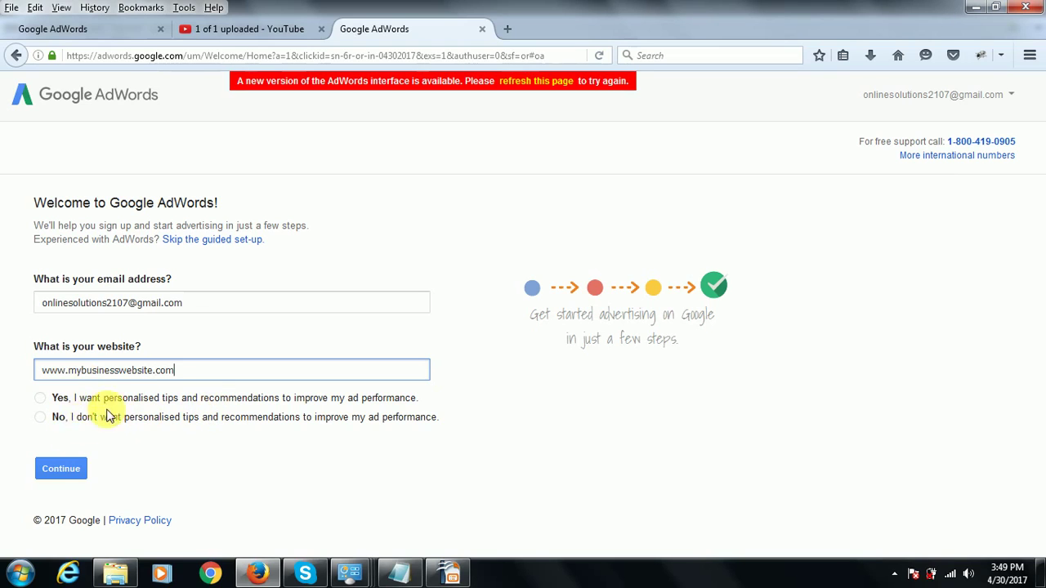
pyautogui.click(43, 418)
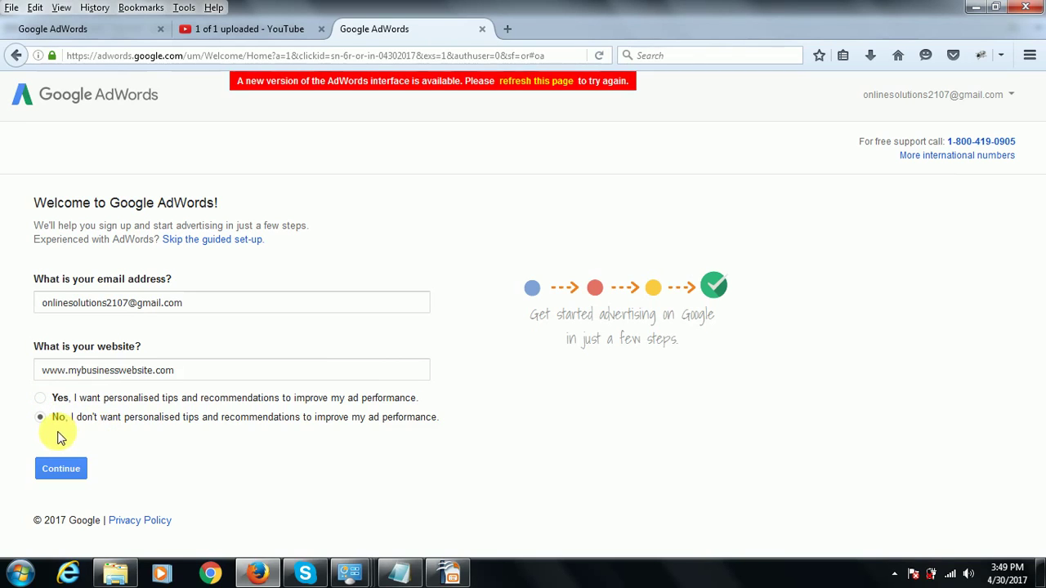
pyautogui.click(64, 472)
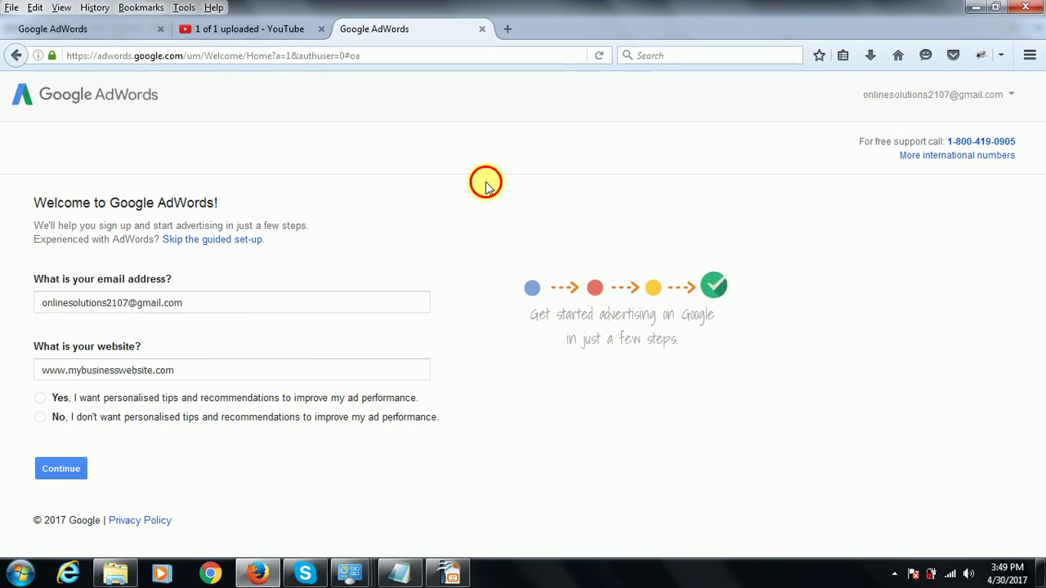
pyautogui.click(40, 418)
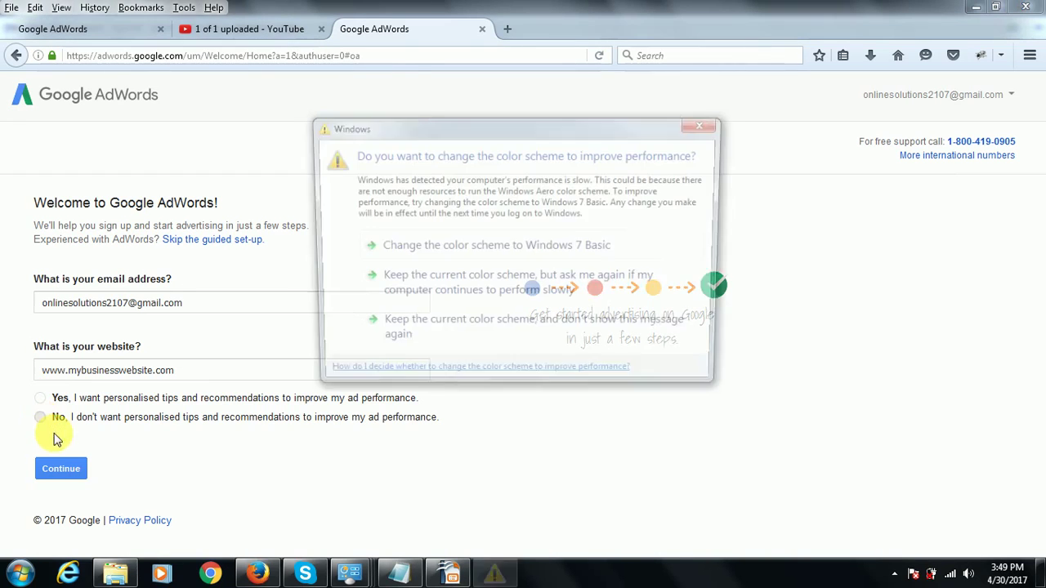
pyautogui.click(709, 123)
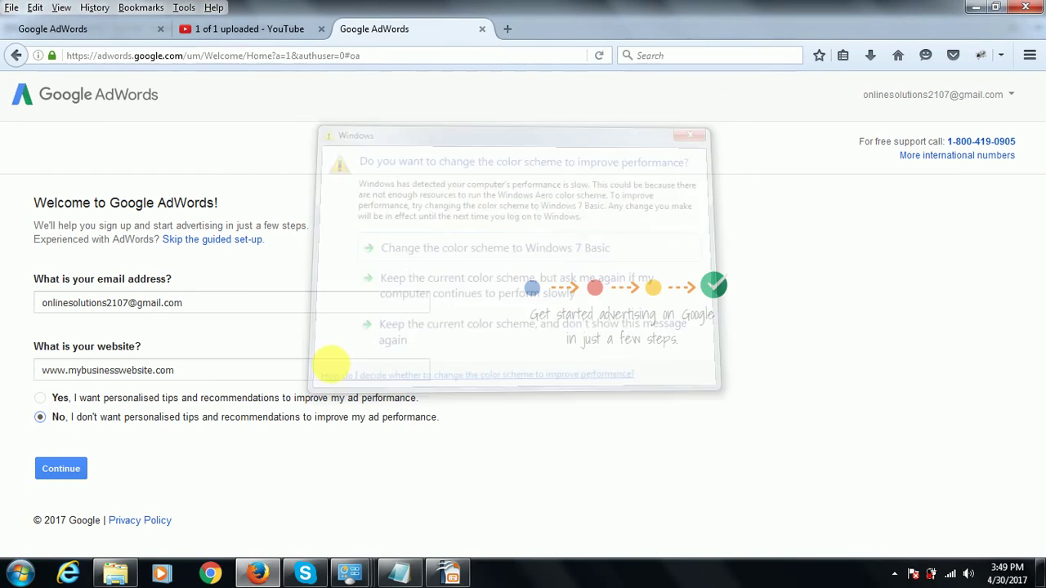
pyautogui.click(67, 471)
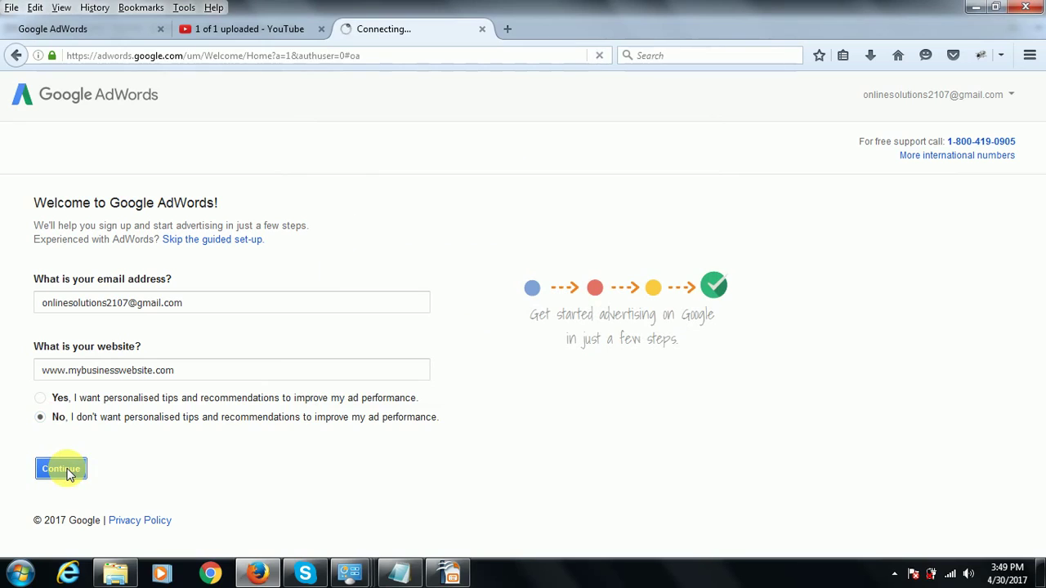
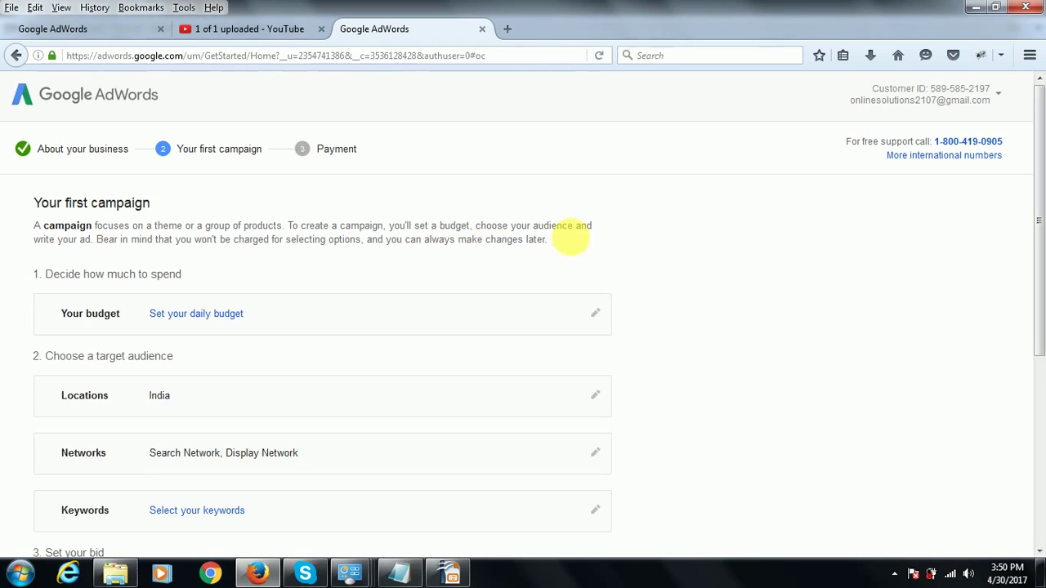
# Step: Set the campaign's daily budget to 100 in Indian Rupee (INR) and save it
pyautogui.moveTo(1034, 251); pyautogui.dragTo(1035, 296)
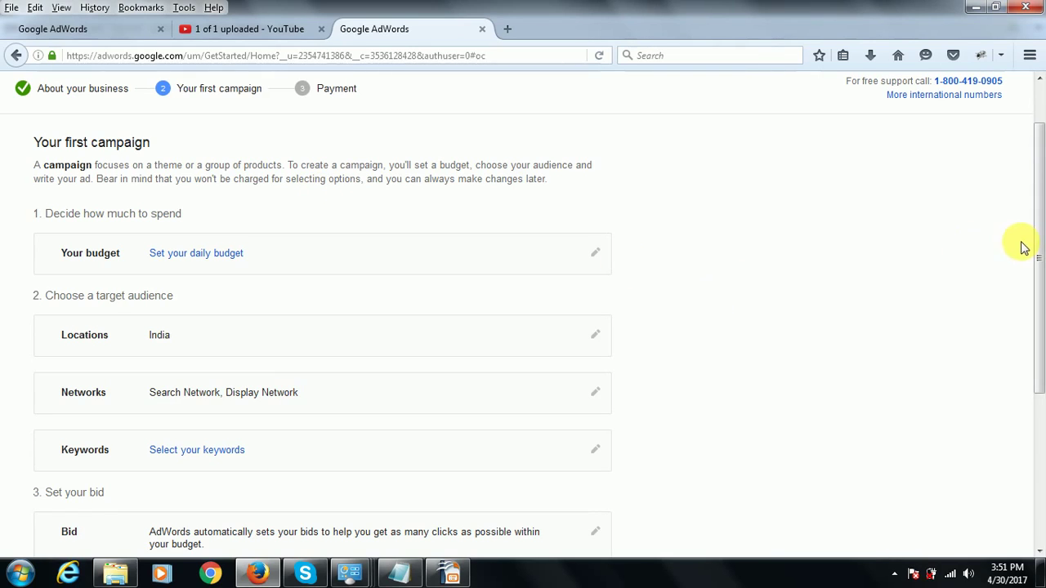
pyautogui.moveTo(1037, 234); pyautogui.dragTo(1040, 258)
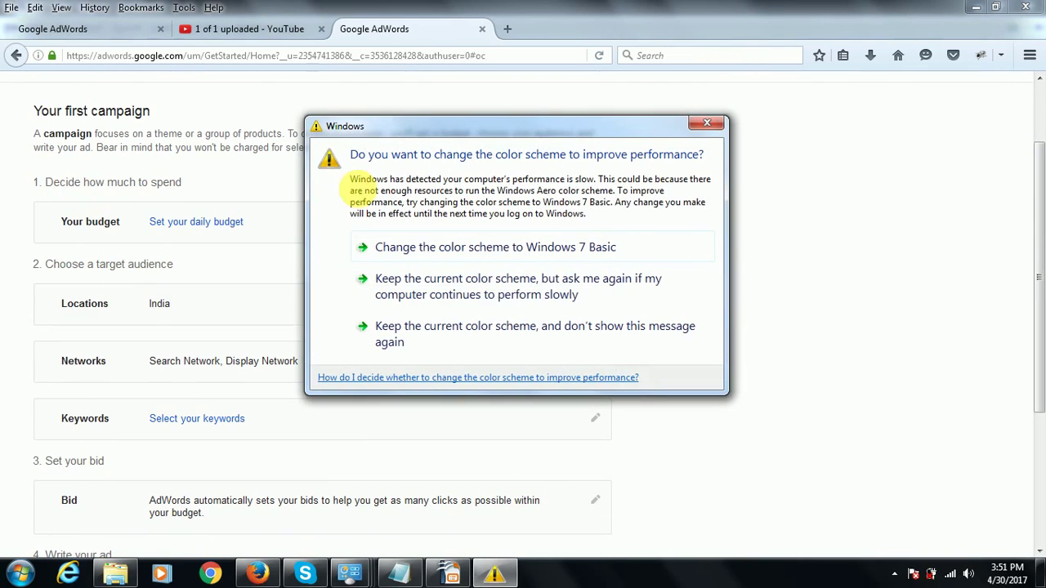
pyautogui.click(700, 126)
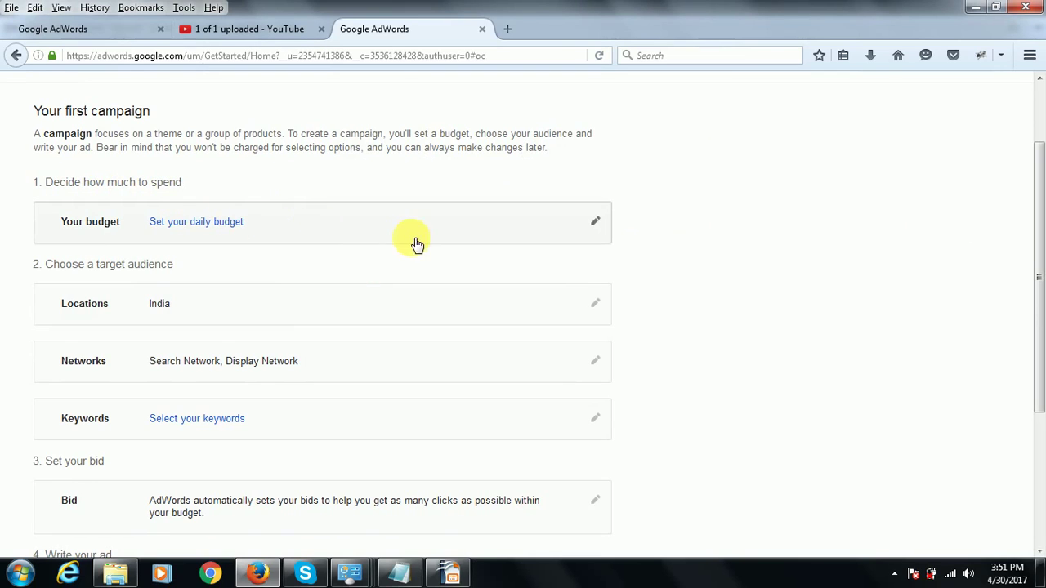
pyautogui.click(595, 222)
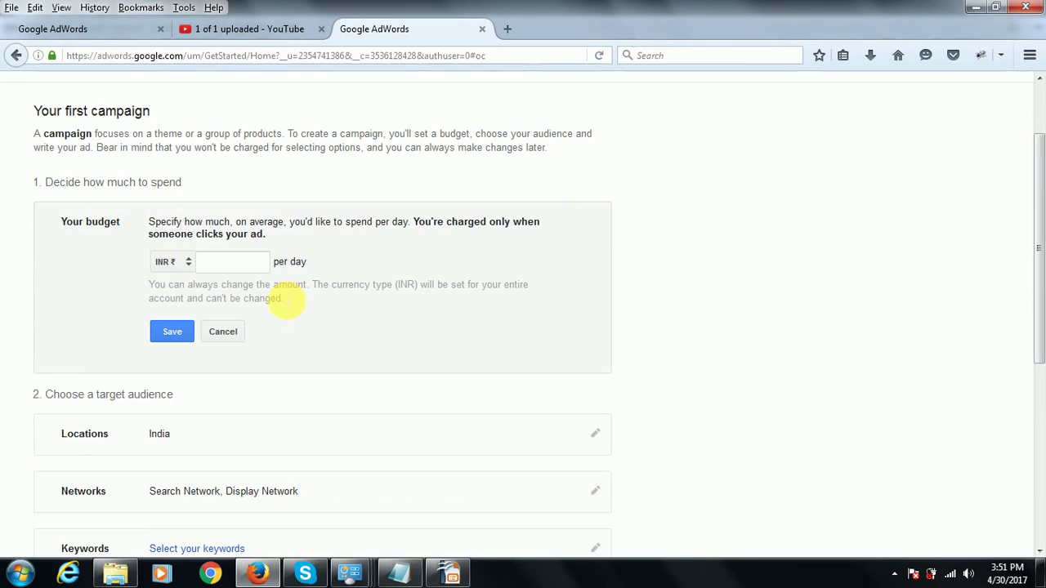
pyautogui.click(187, 266)
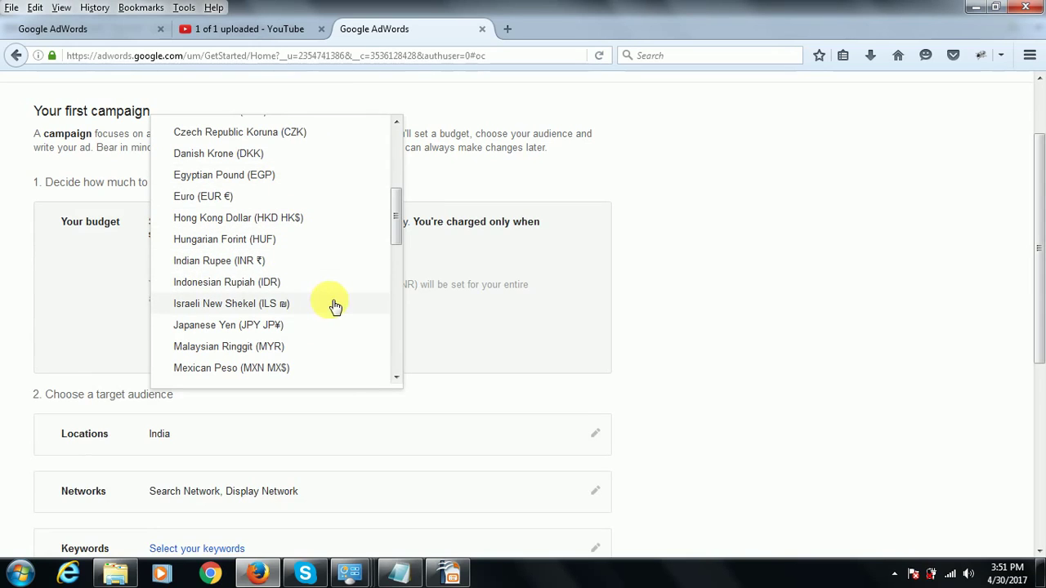
pyautogui.click(302, 265)
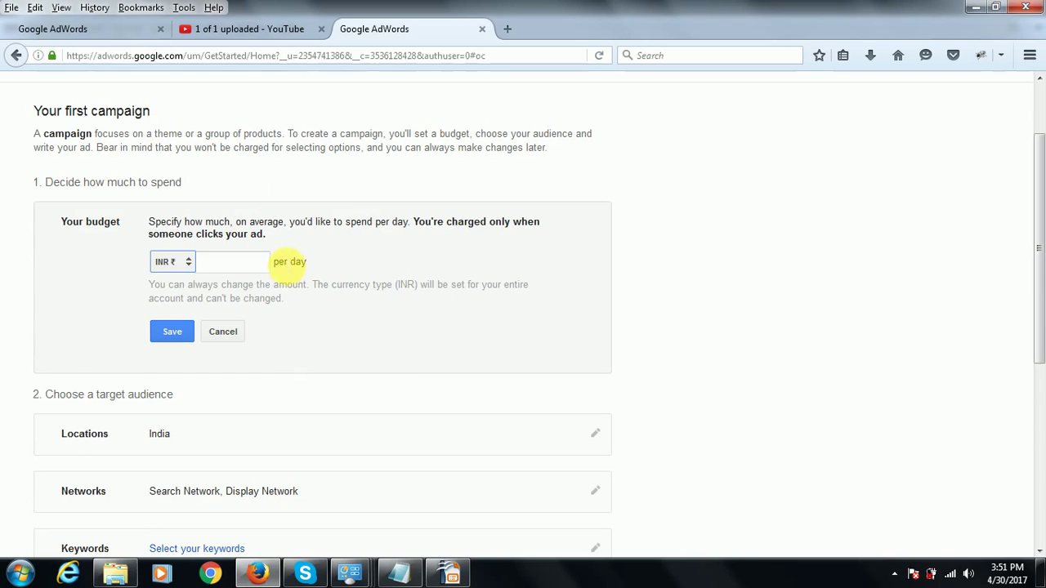
pyautogui.click(237, 261)
pyautogui.write('100')
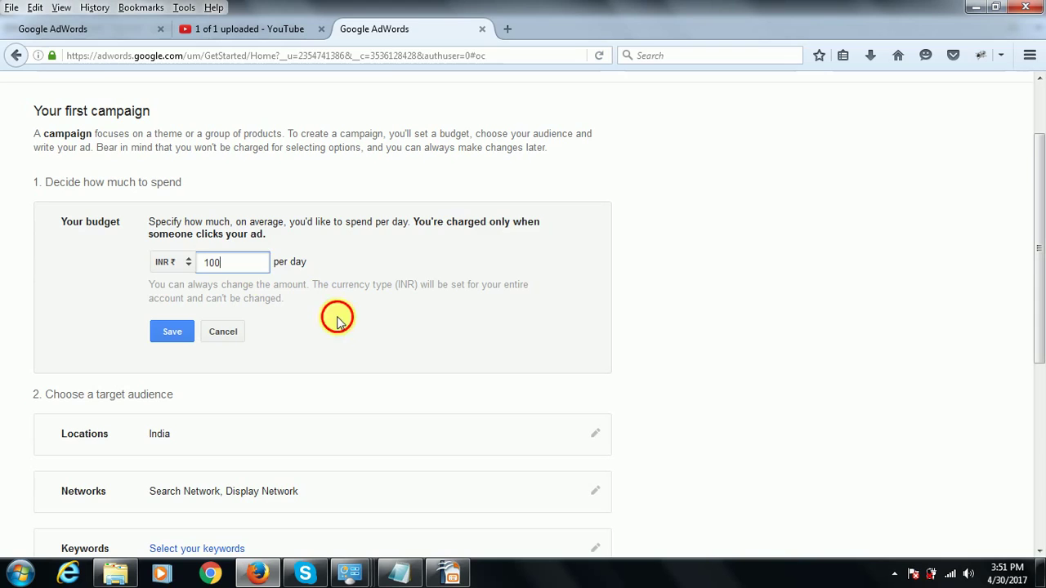
pyautogui.click(170, 331)
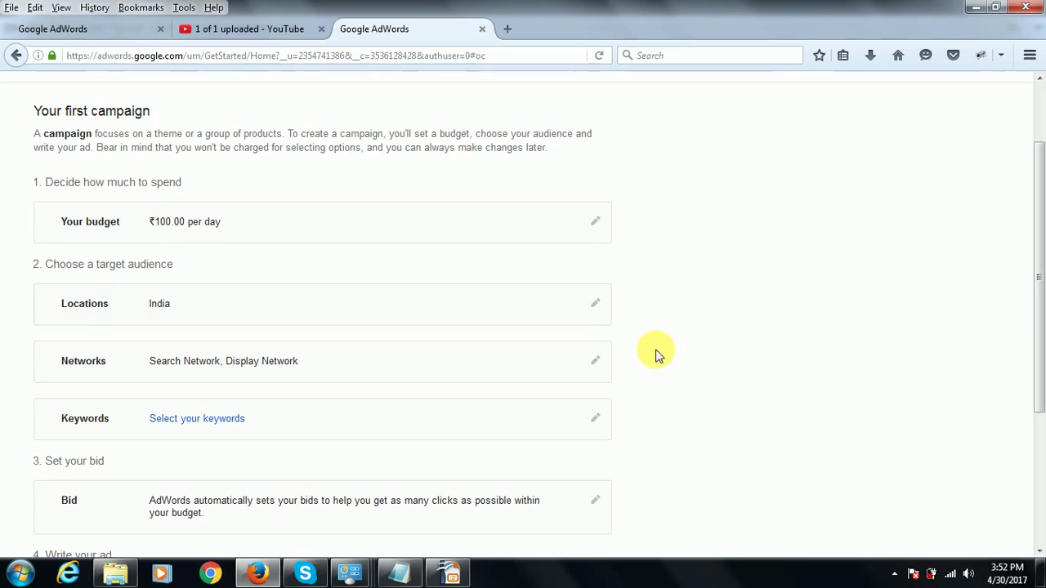
# Step: Exclude the Display Network from the campaign's networks, keeping only the Search Network, and save
pyautogui.click(1038, 304)
pyautogui.moveTo(1038, 304); pyautogui.dragTo(1037, 327)
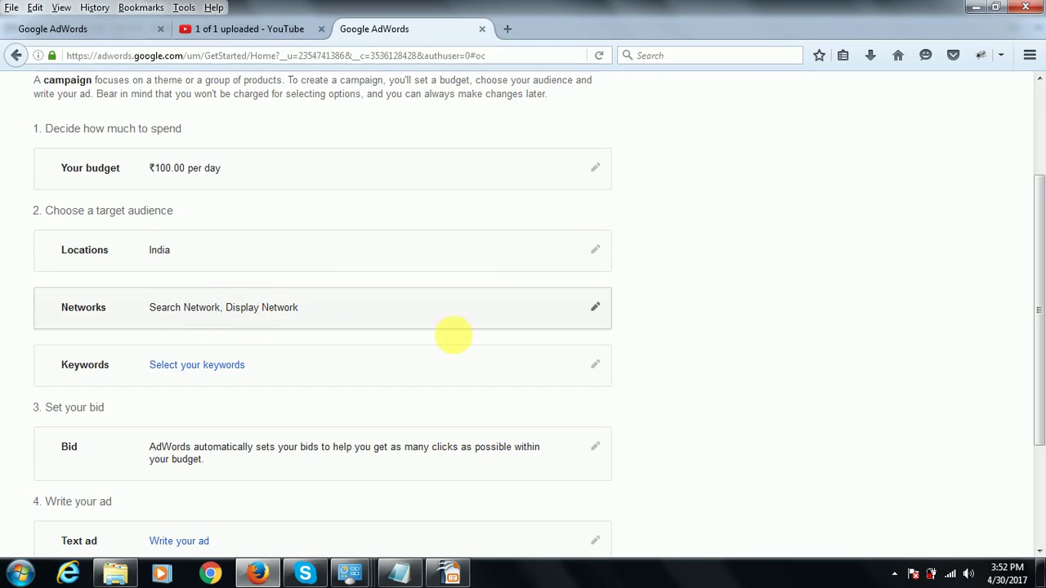
pyautogui.click(596, 309)
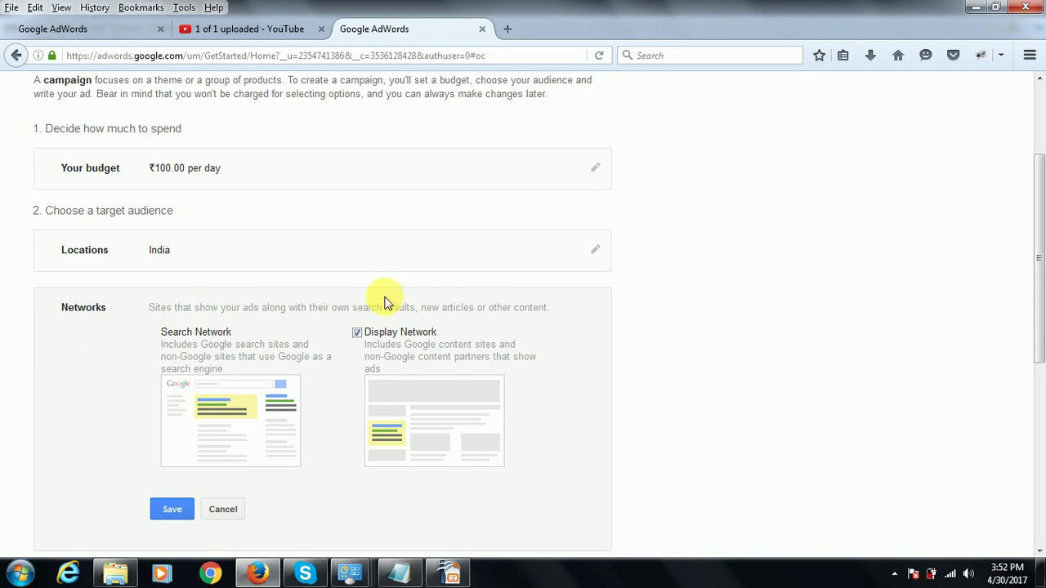
pyautogui.moveTo(1036, 284); pyautogui.dragTo(1040, 324)
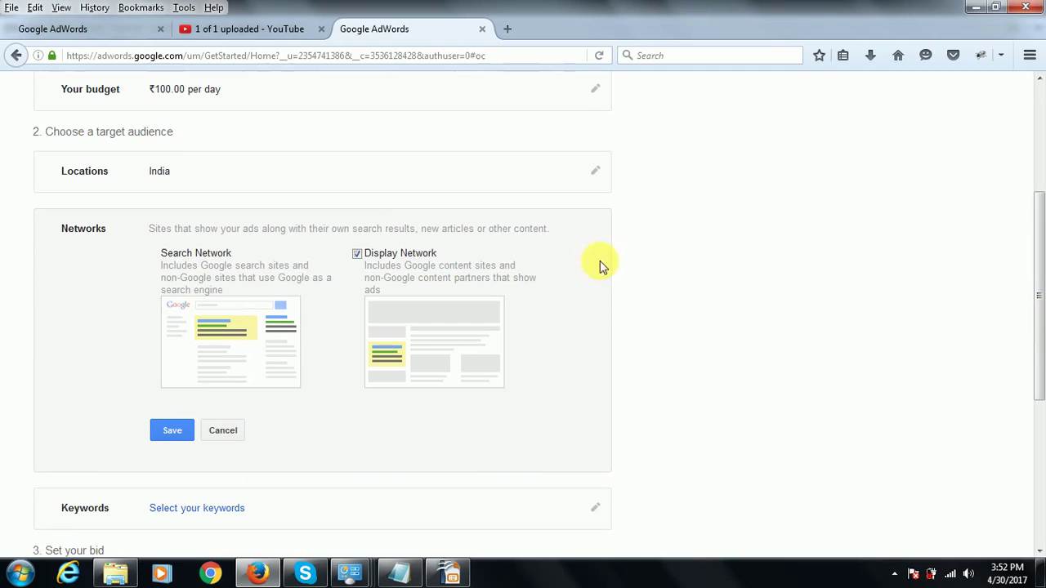
pyautogui.click(358, 254)
pyautogui.click(169, 429)
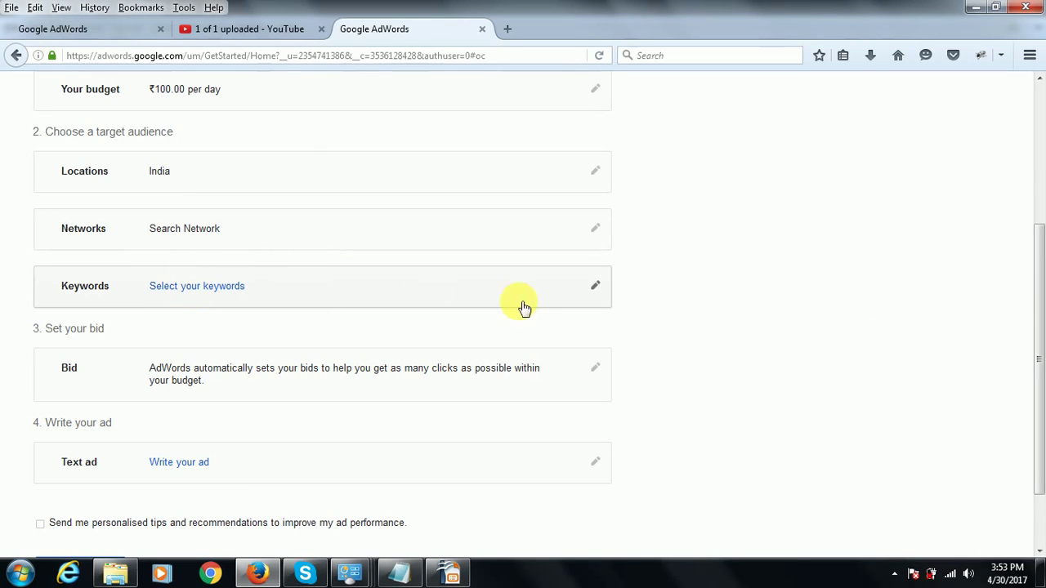
# Step: Examine the campaign's keyword entry form and close it without adding any keywords
pyautogui.click(595, 286)
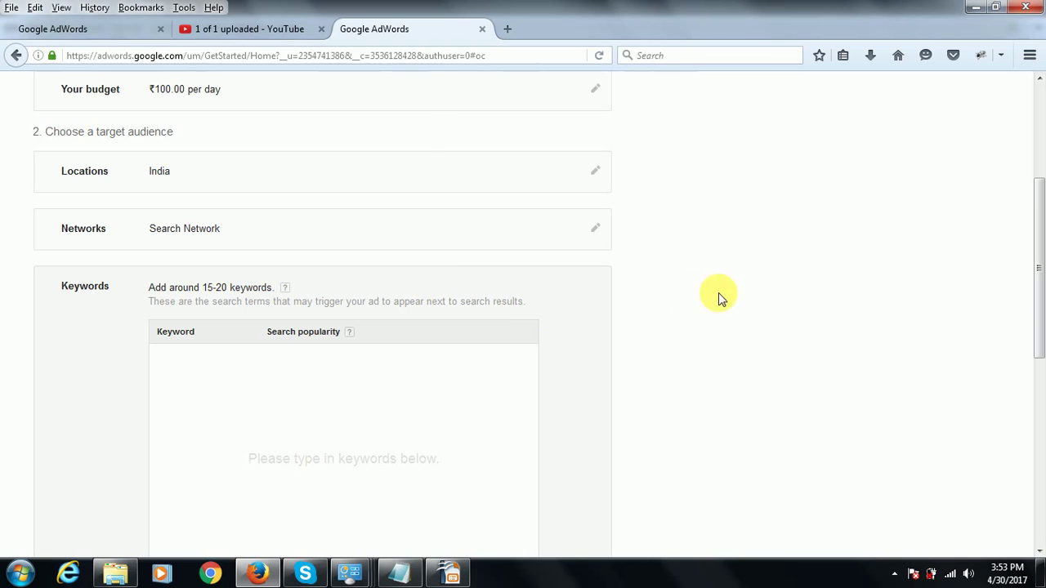
pyautogui.moveTo(1039, 289); pyautogui.dragTo(1037, 358)
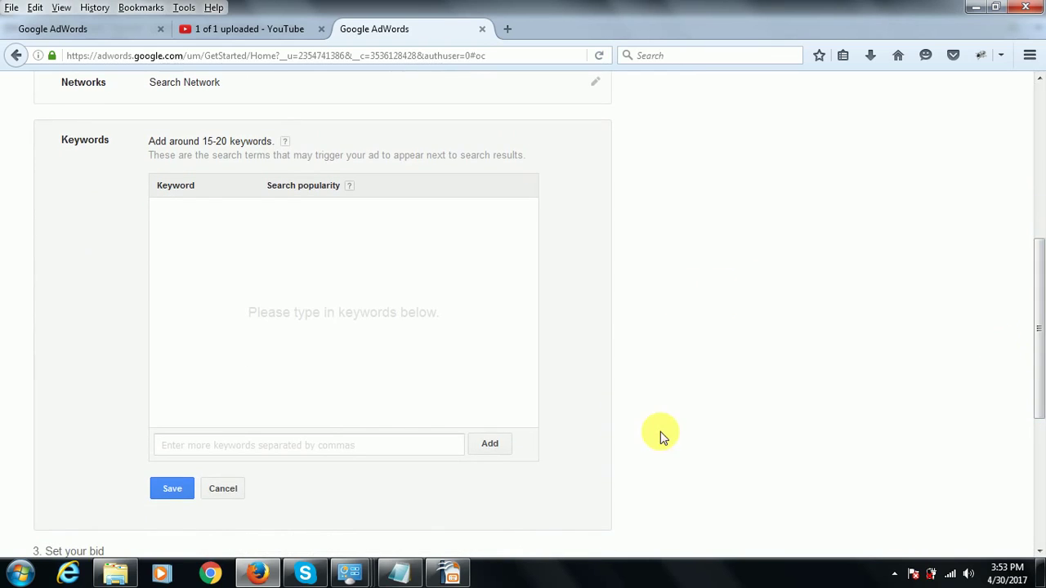
pyautogui.click(222, 488)
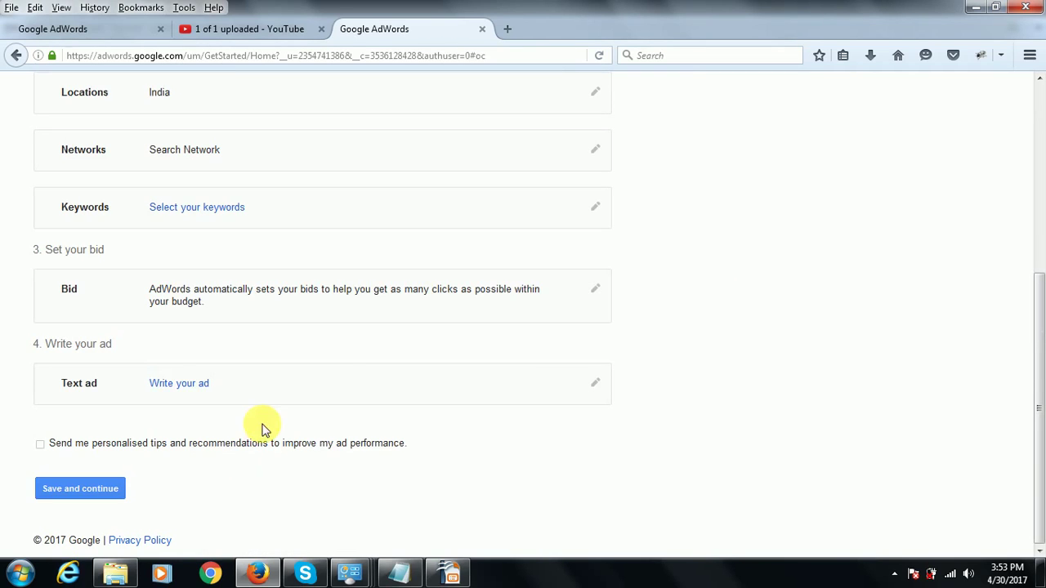
pyautogui.click(597, 207)
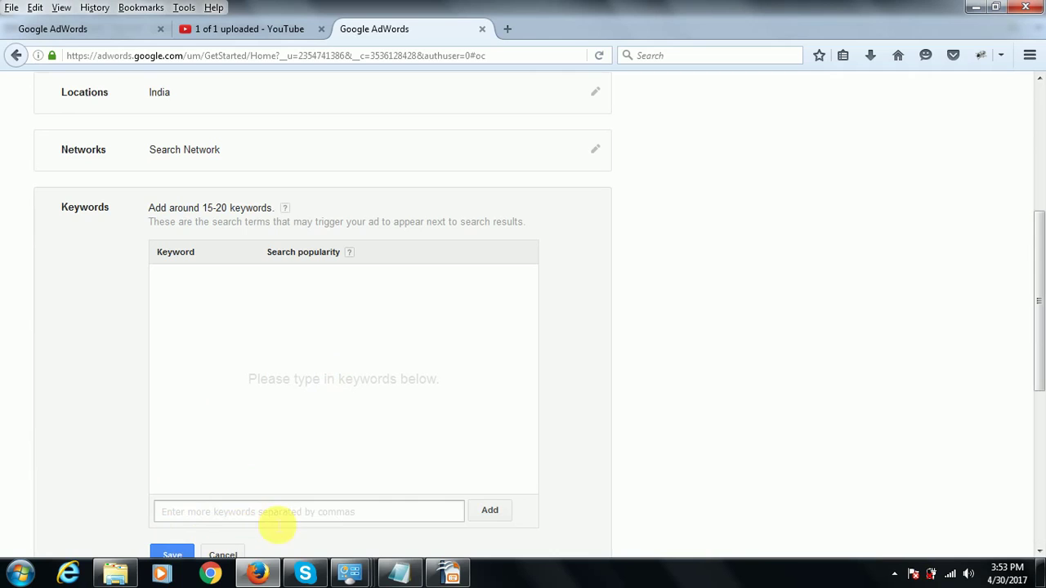
pyautogui.scroll(-1, 1039, 362)
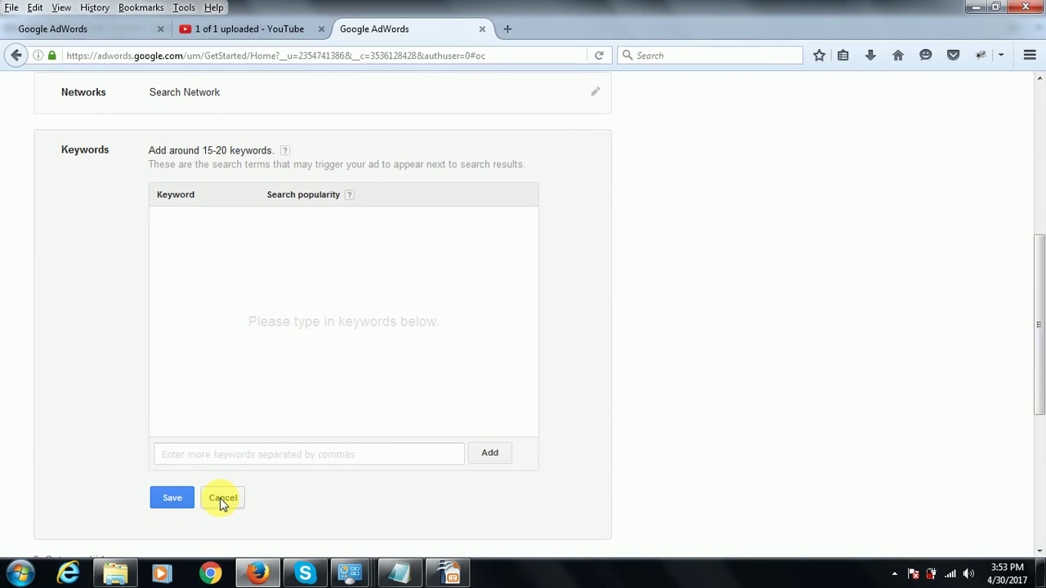
pyautogui.click(220, 499)
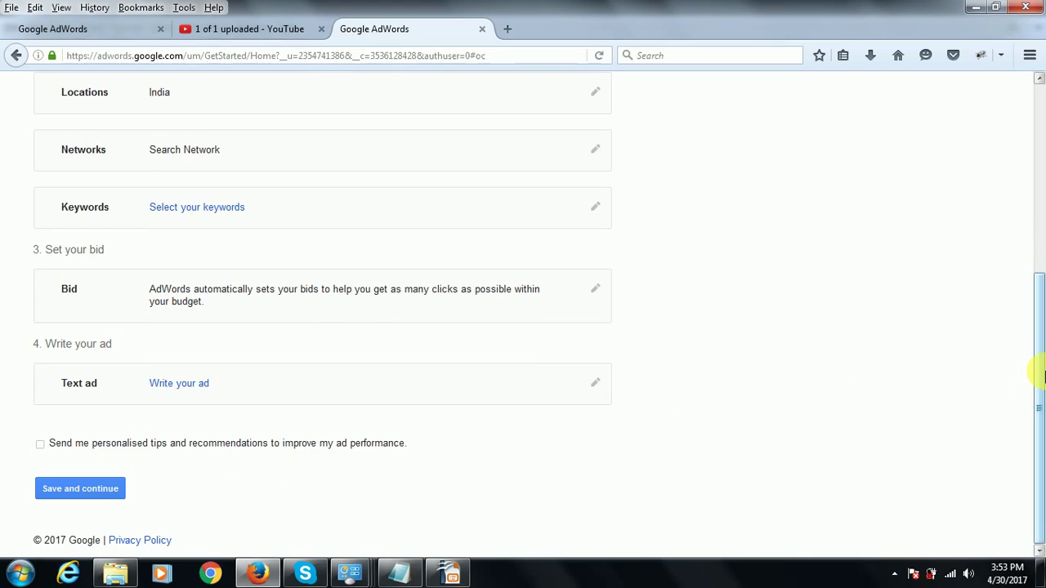
# Step: Open the campaign's text ad form and examine its landing page, headline and description fields
pyautogui.moveTo(1043, 335); pyautogui.dragTo(1043, 319)
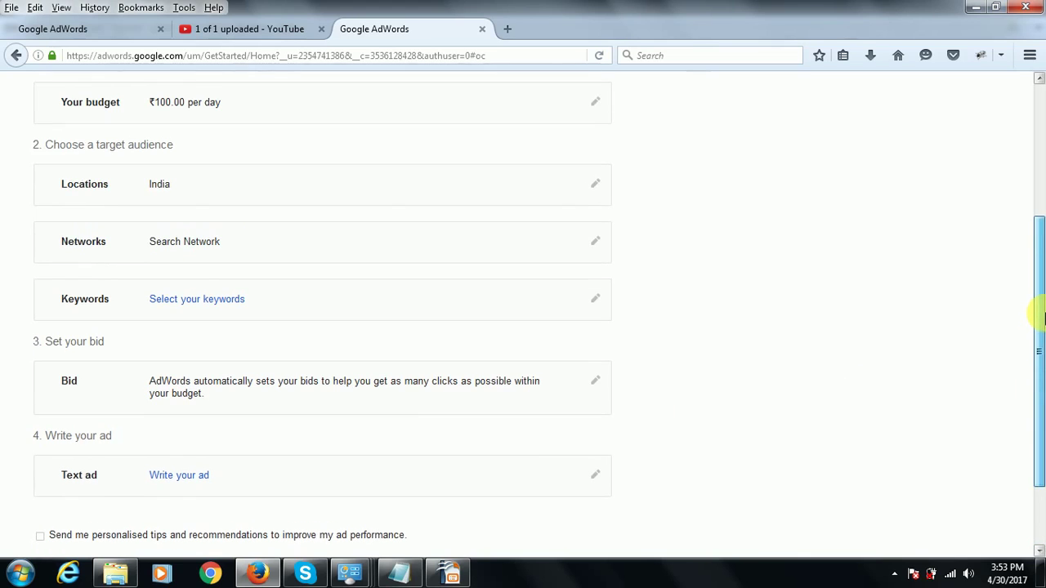
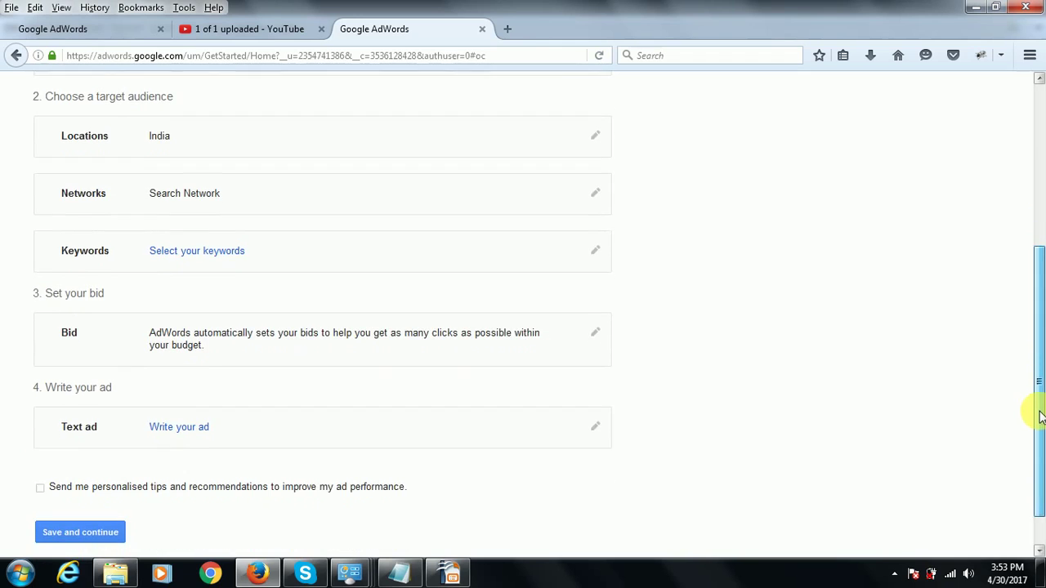
pyautogui.click(594, 421)
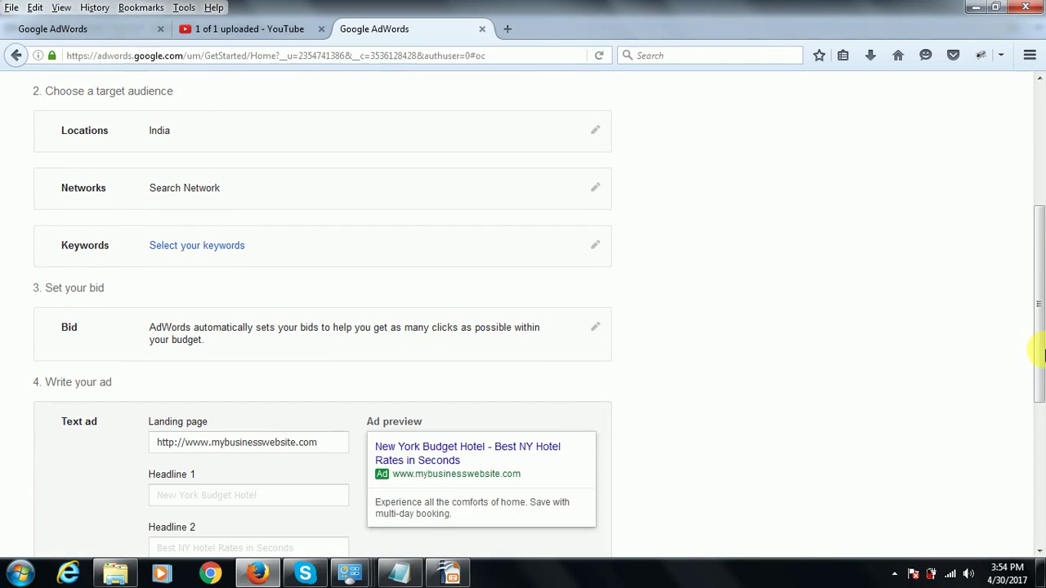
pyautogui.scroll(-2, 1036, 360)
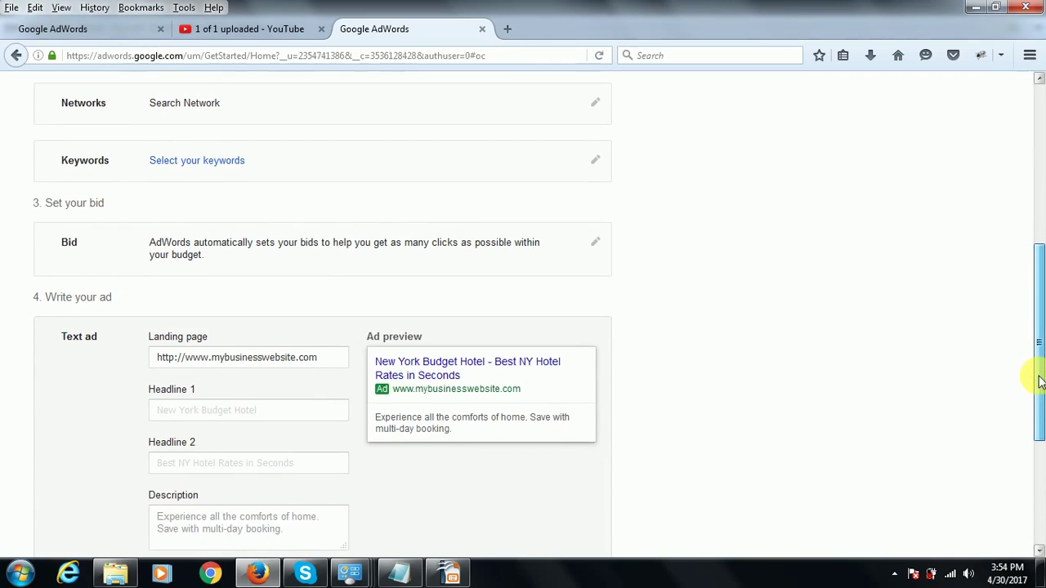
pyautogui.scroll(-2, 1038, 401)
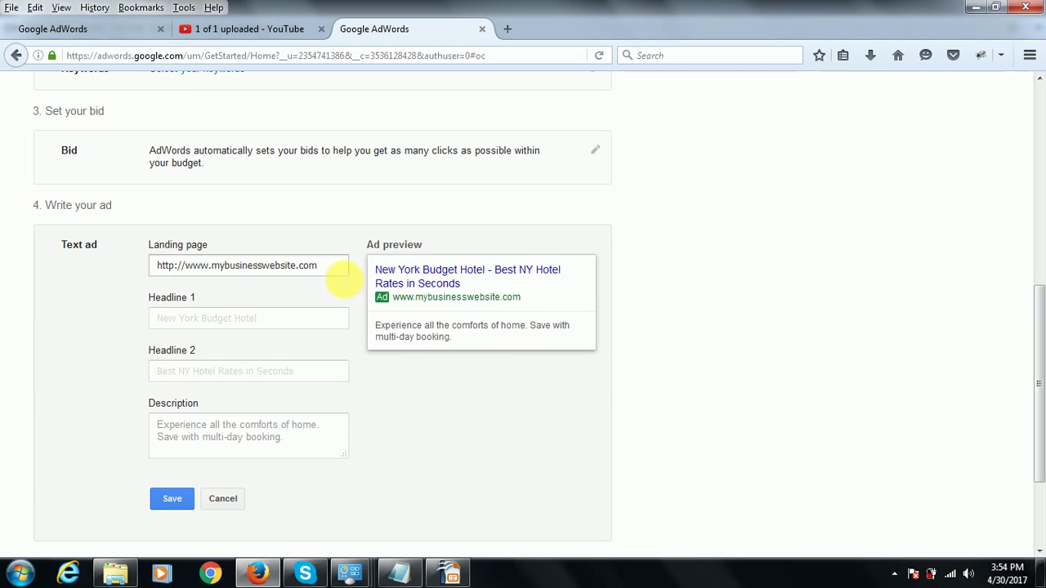
pyautogui.click(327, 276)
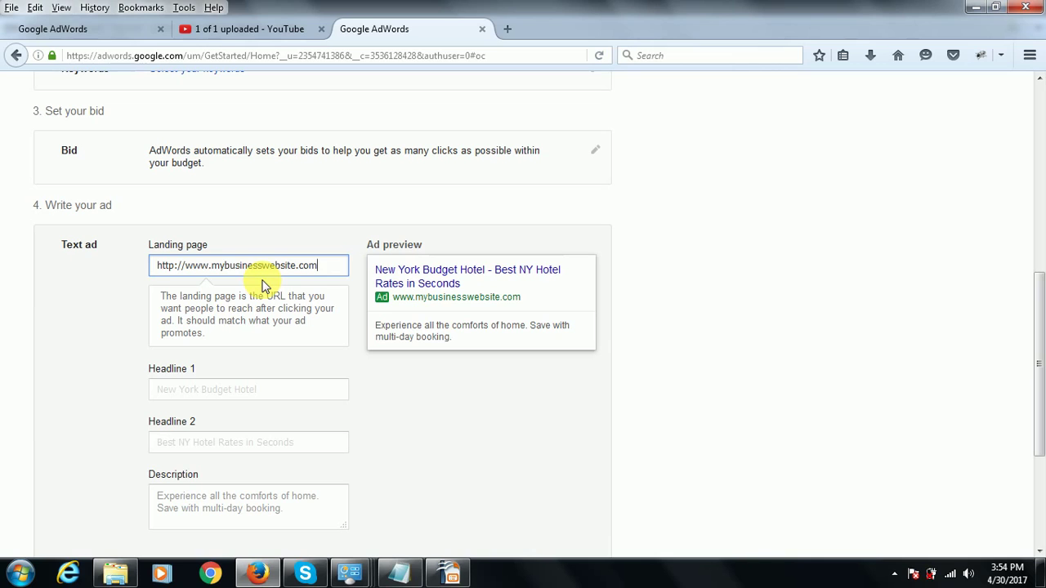
pyautogui.click(187, 394)
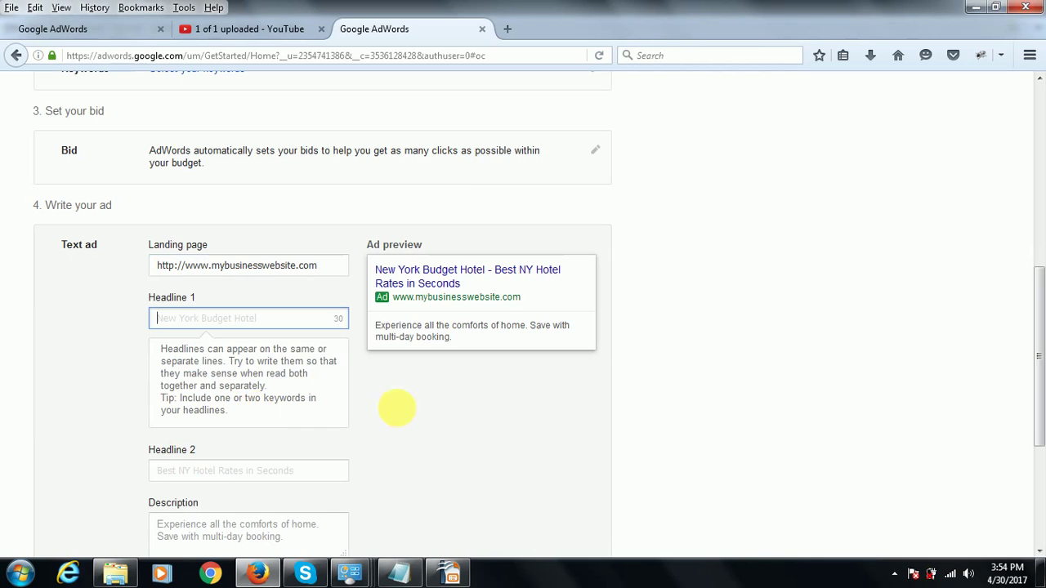
pyautogui.click(226, 474)
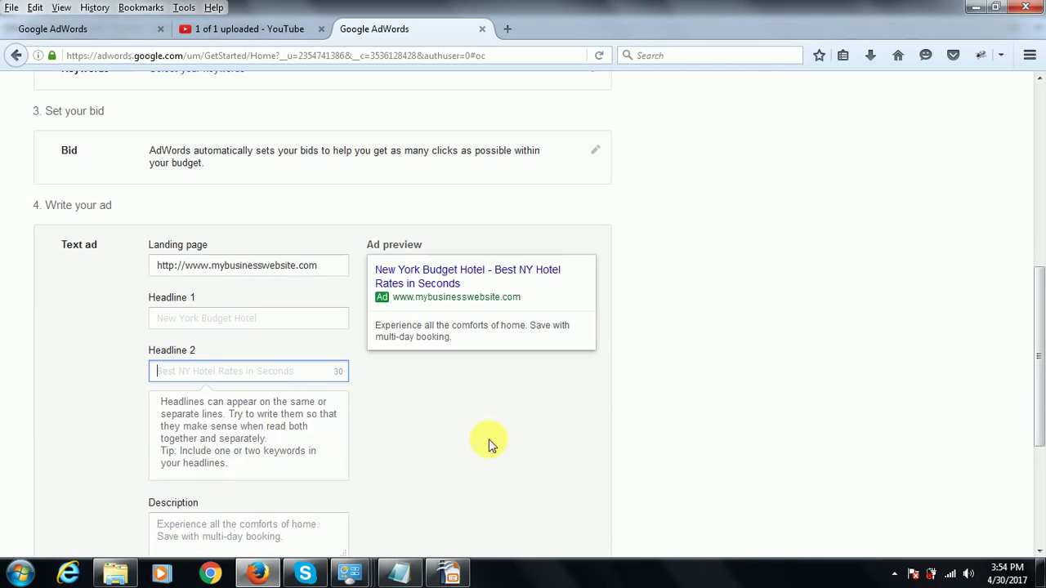
pyautogui.moveTo(1039, 327); pyautogui.dragTo(1042, 381)
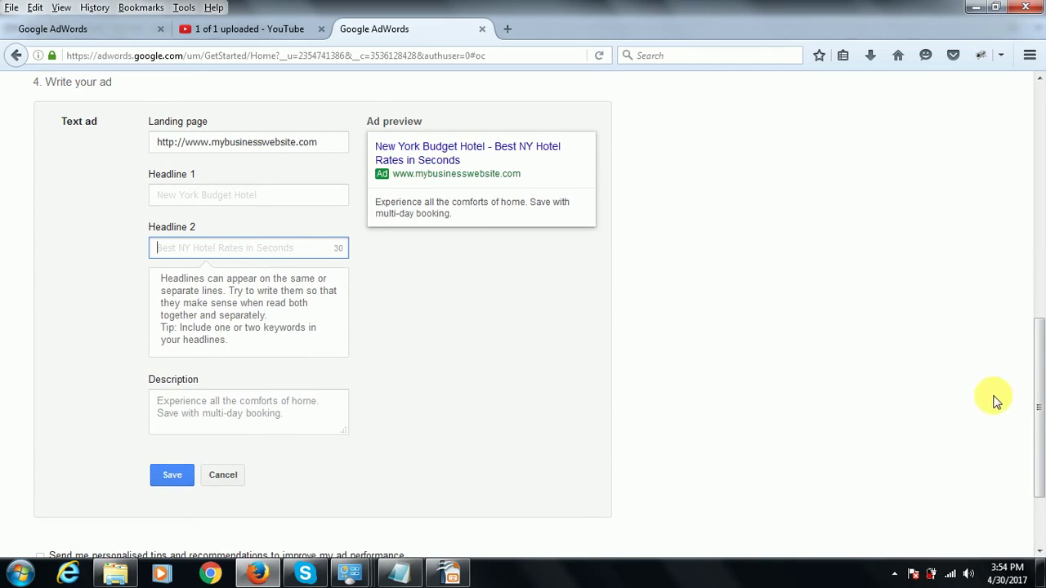
pyautogui.moveTo(1039, 409); pyautogui.dragTo(1040, 456)
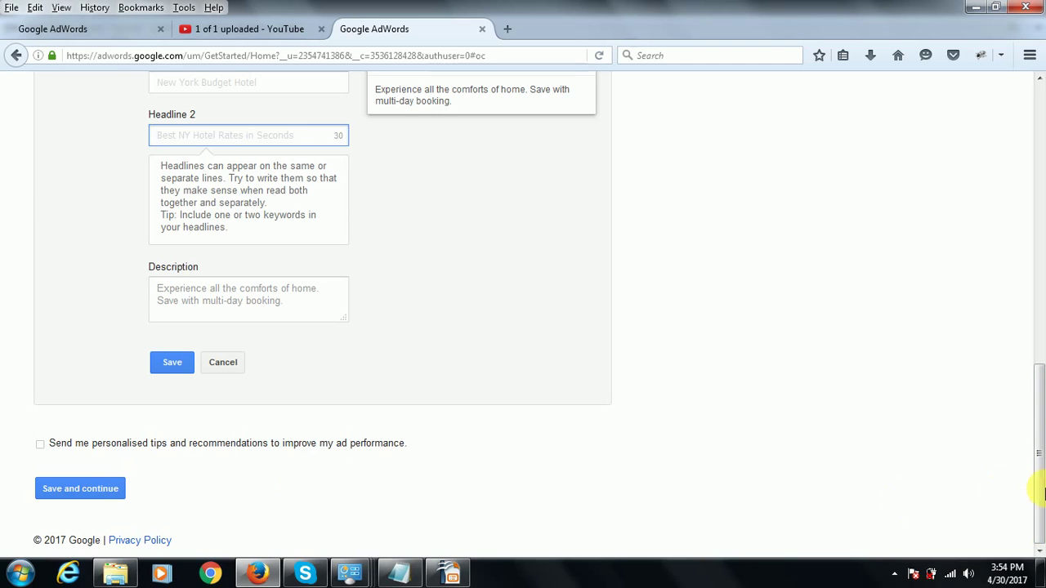
pyautogui.moveTo(1043, 500); pyautogui.dragTo(1035, 198)
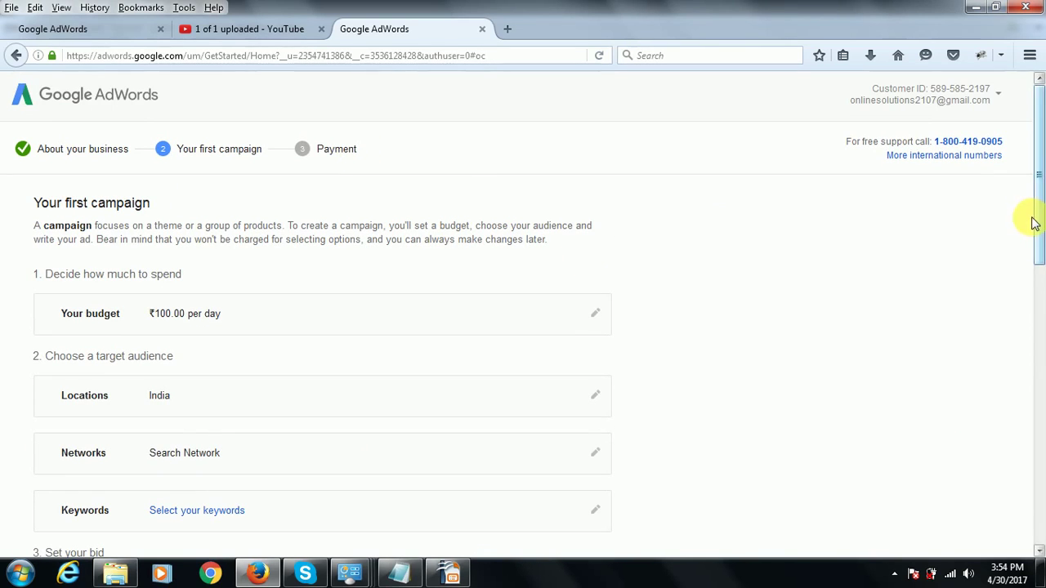
pyautogui.moveTo(1038, 222); pyautogui.dragTo(1034, 366)
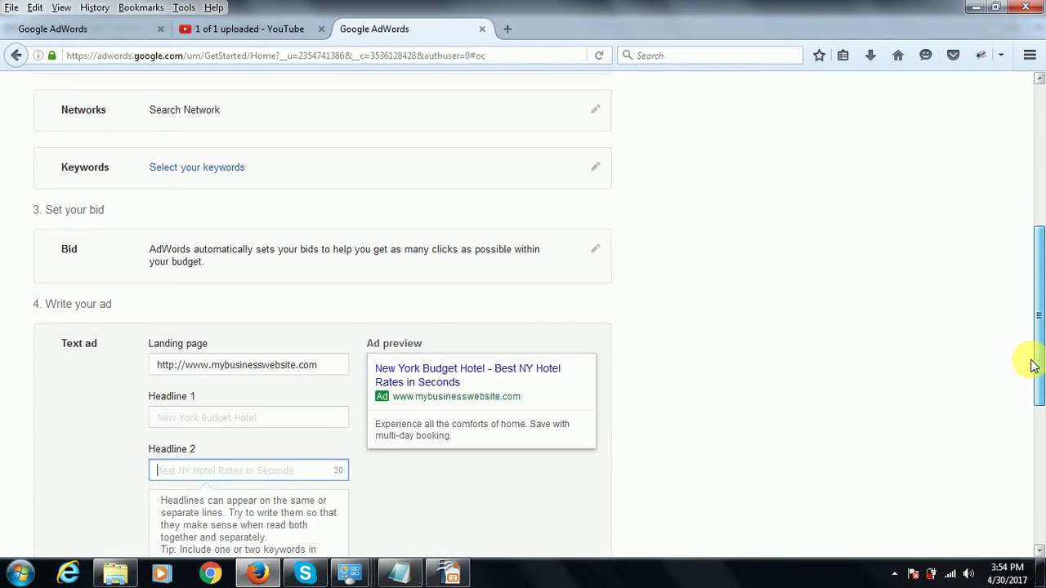
pyautogui.scroll(2, 600, 180)
pyautogui.click(595, 181)
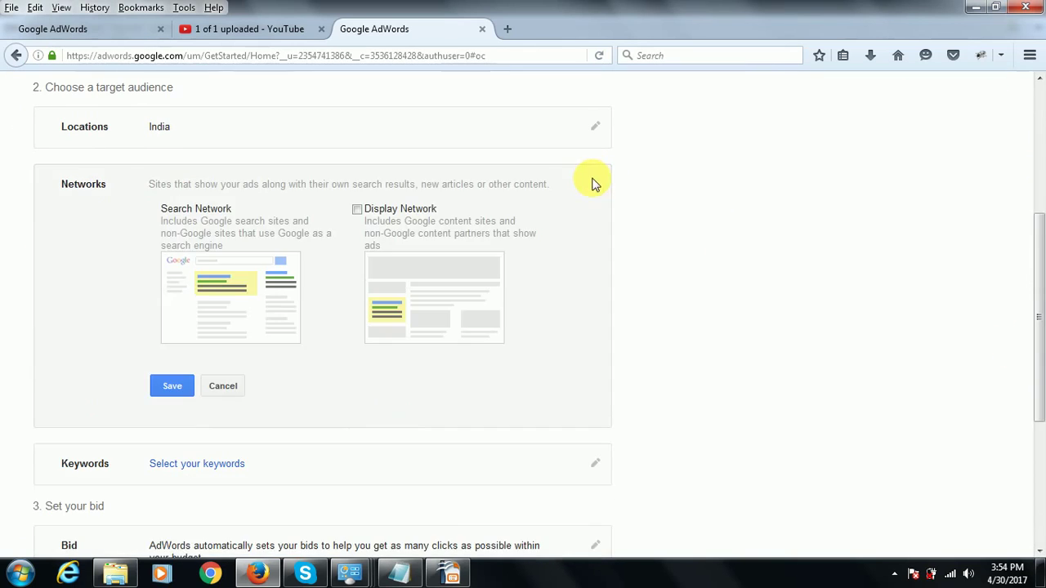
pyautogui.click(235, 388)
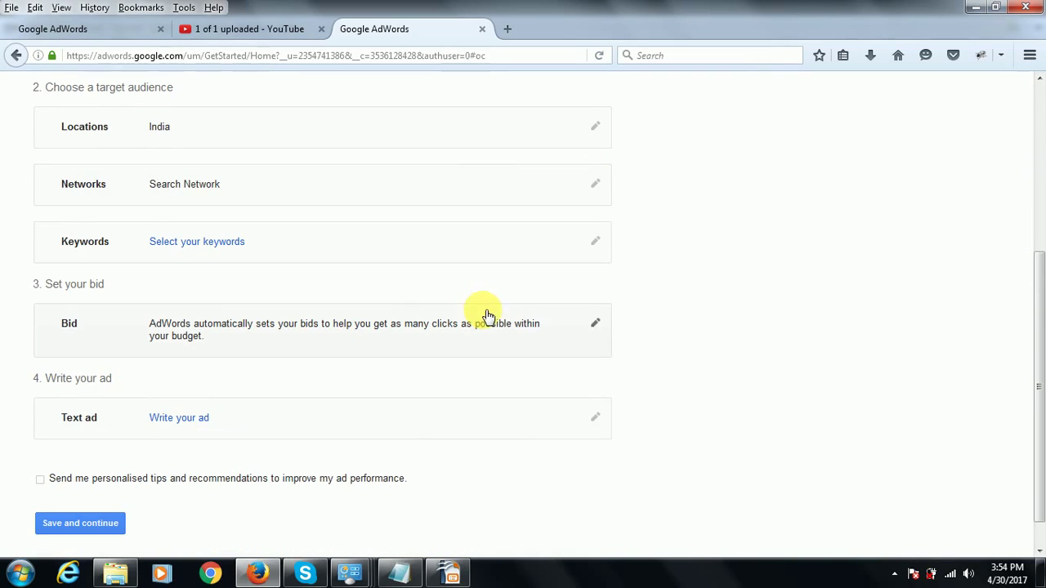
# Step: Enter "Training institute" as the campaign's keyword and save it
pyautogui.click(596, 243)
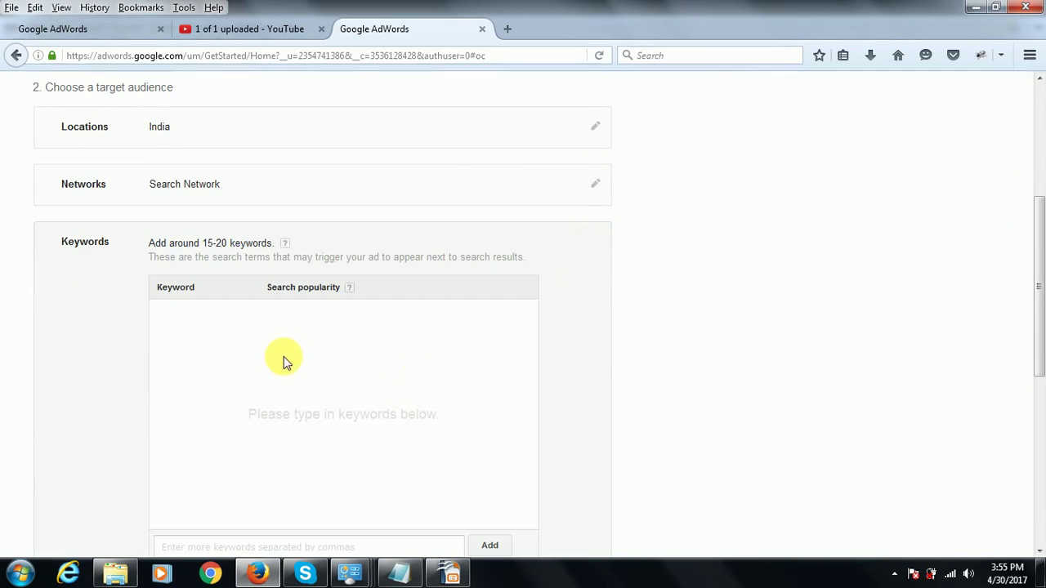
pyautogui.moveTo(1037, 321); pyautogui.dragTo(1041, 362)
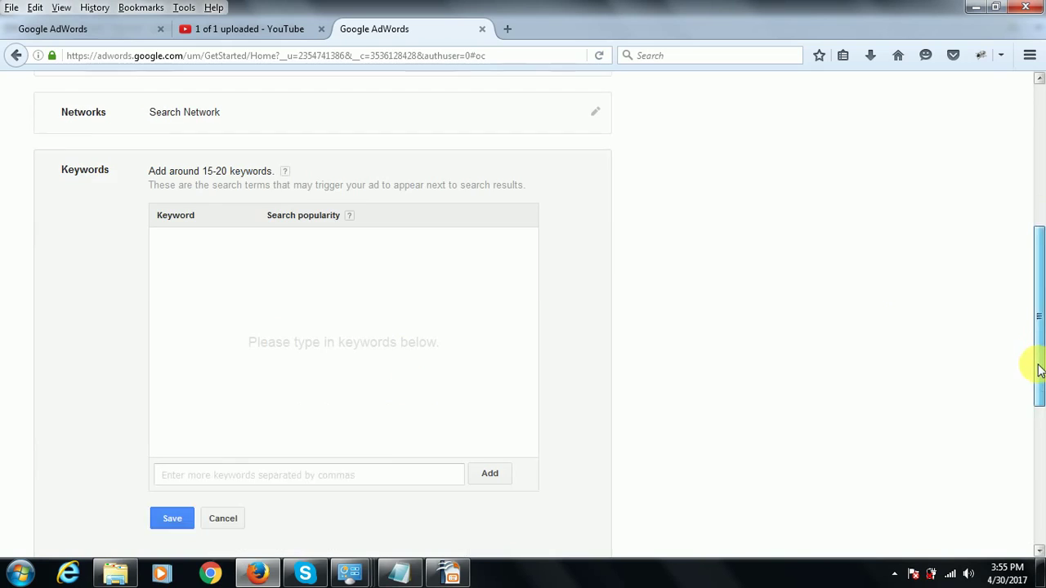
pyautogui.click(274, 448)
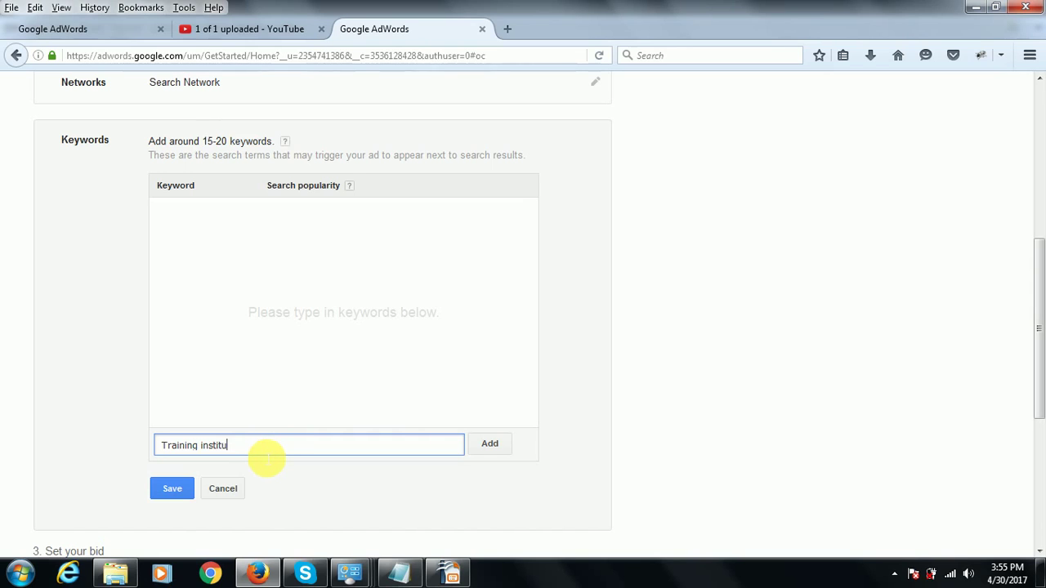
pyautogui.click(172, 489)
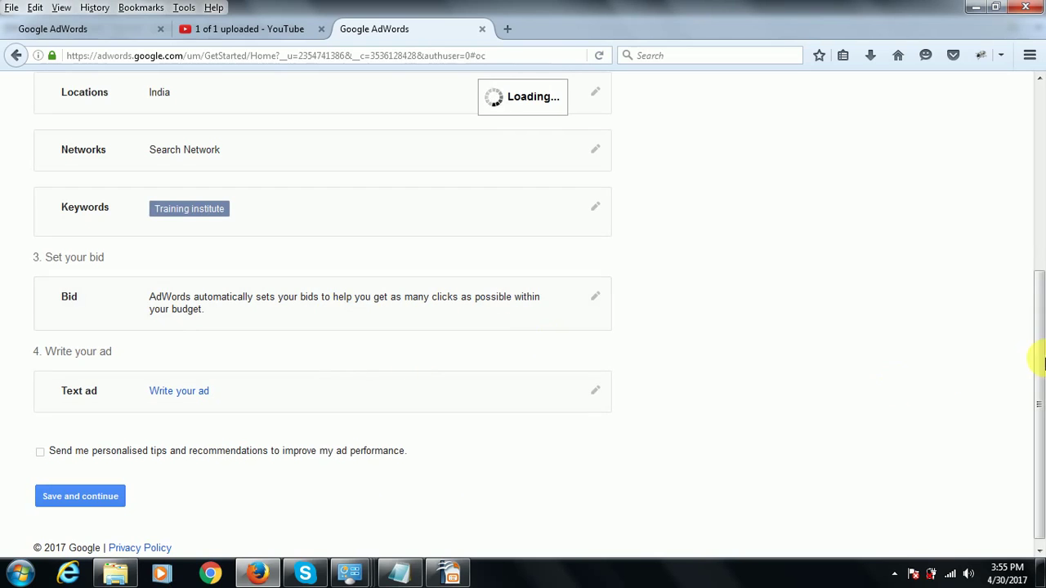
# Step: Keep the bid option where AdWords sets bids automatically, dismiss the Windows color scheme prompt, and save the bid
pyautogui.click(594, 303)
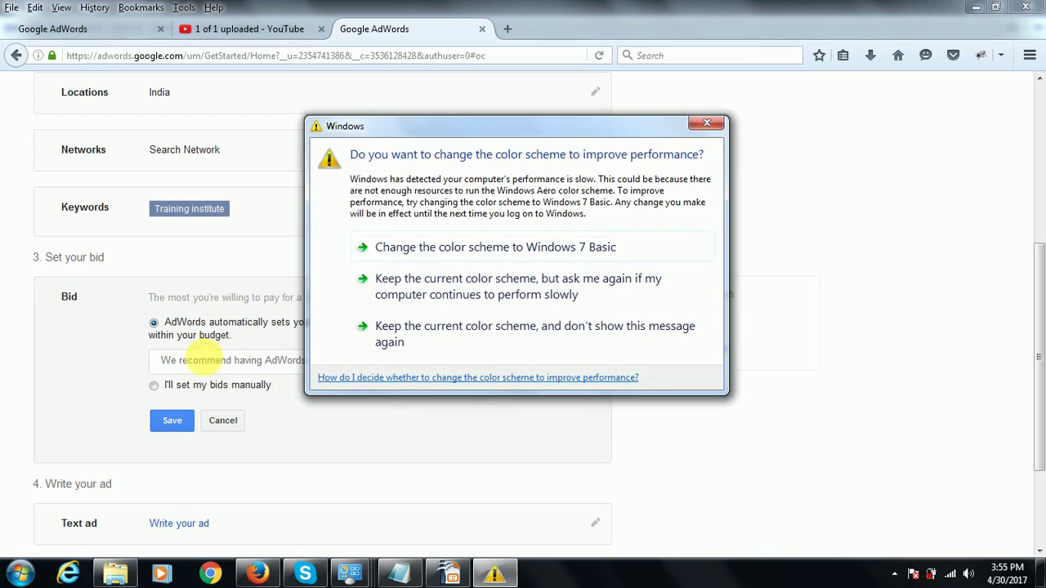
pyautogui.click(707, 124)
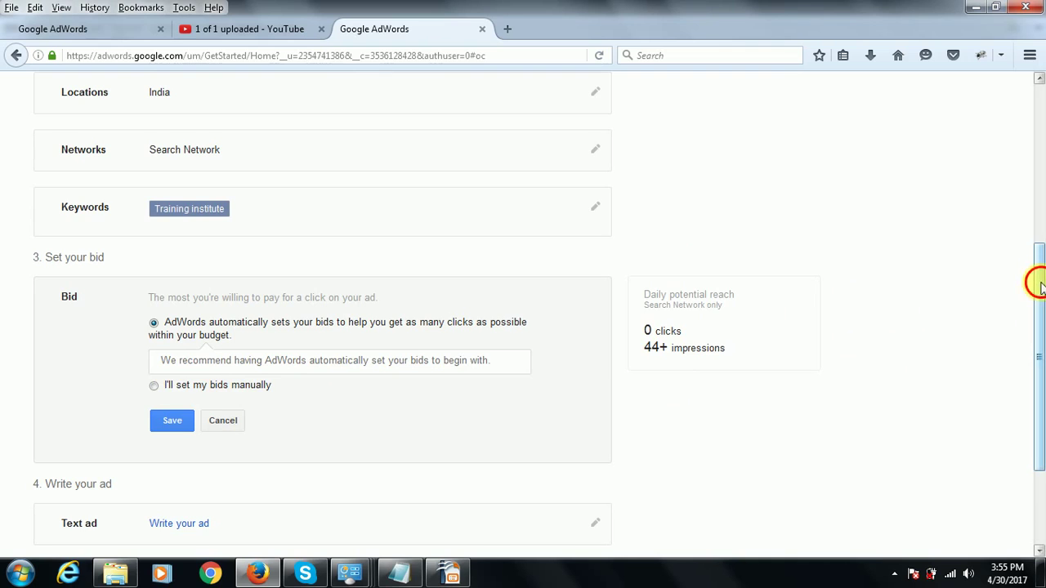
pyautogui.moveTo(1040, 282); pyautogui.dragTo(1040, 343)
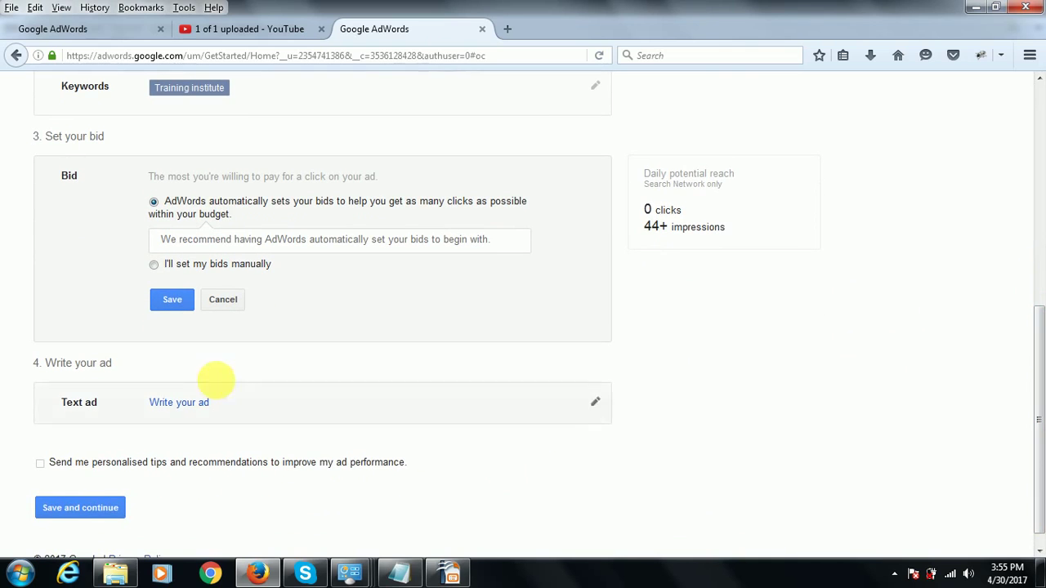
pyautogui.click(171, 300)
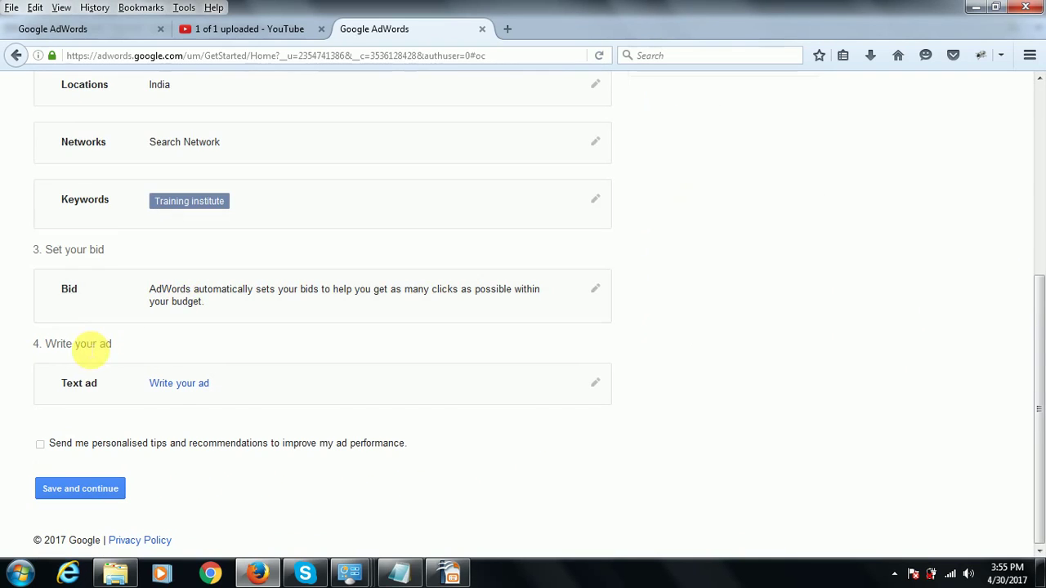
# Step: Open the text ad for writing and enter "My Training institute" as Headline 1
pyautogui.click(595, 382)
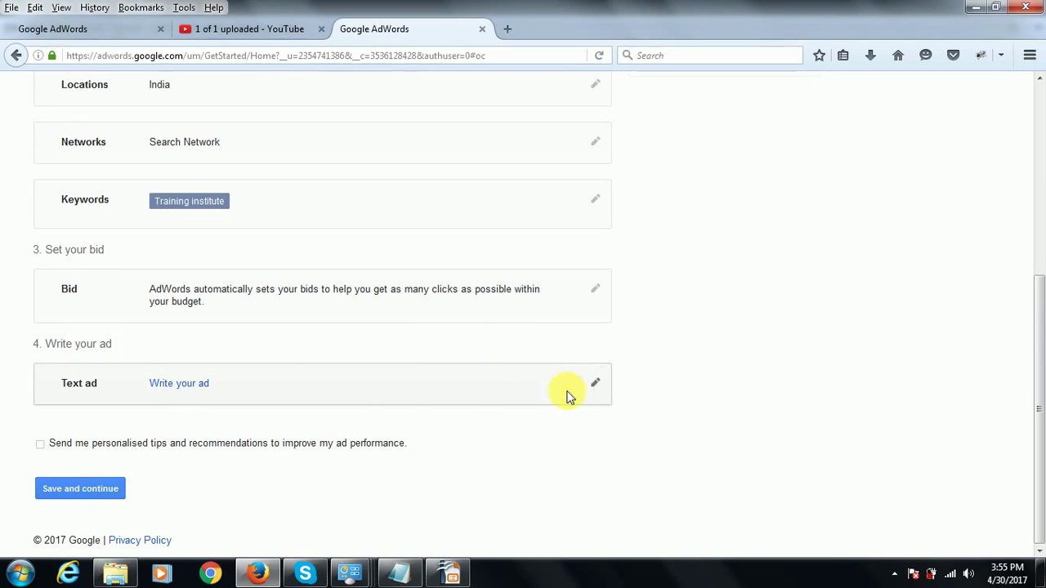
pyautogui.scroll(-3, 1036, 313)
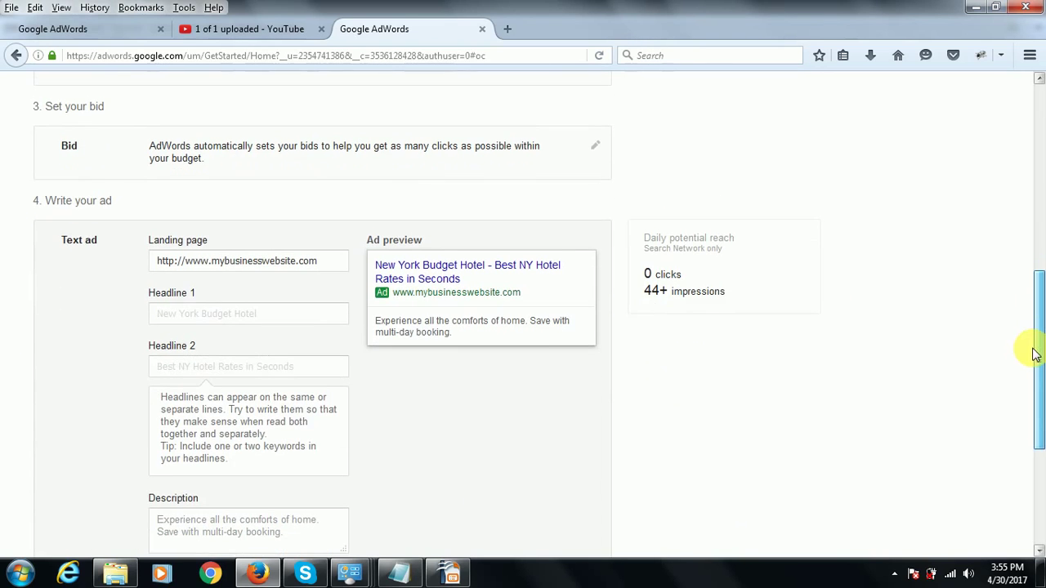
pyautogui.click(264, 319)
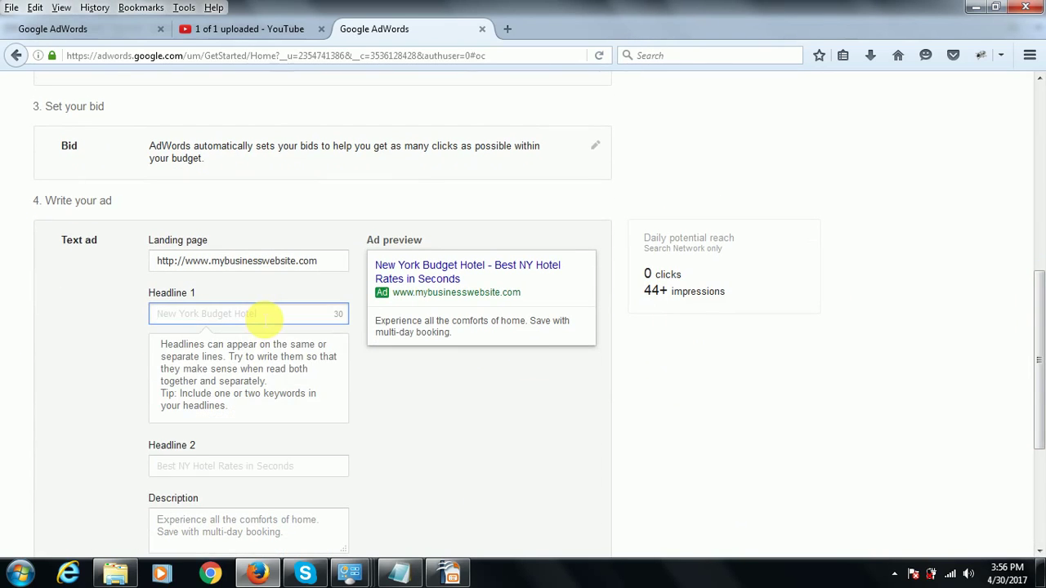
pyautogui.write('My Train')
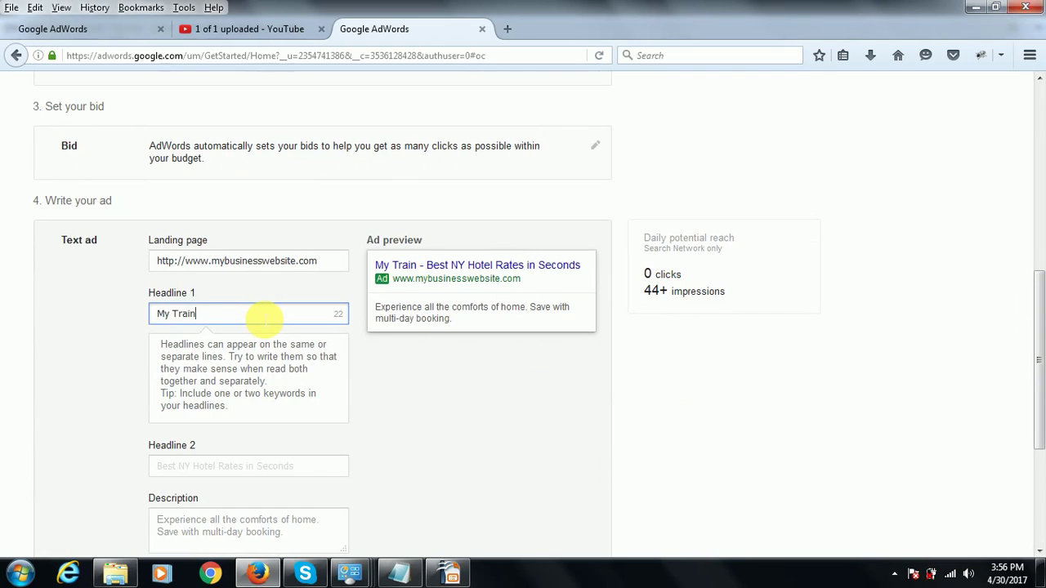
pyautogui.write('ing instatiur')
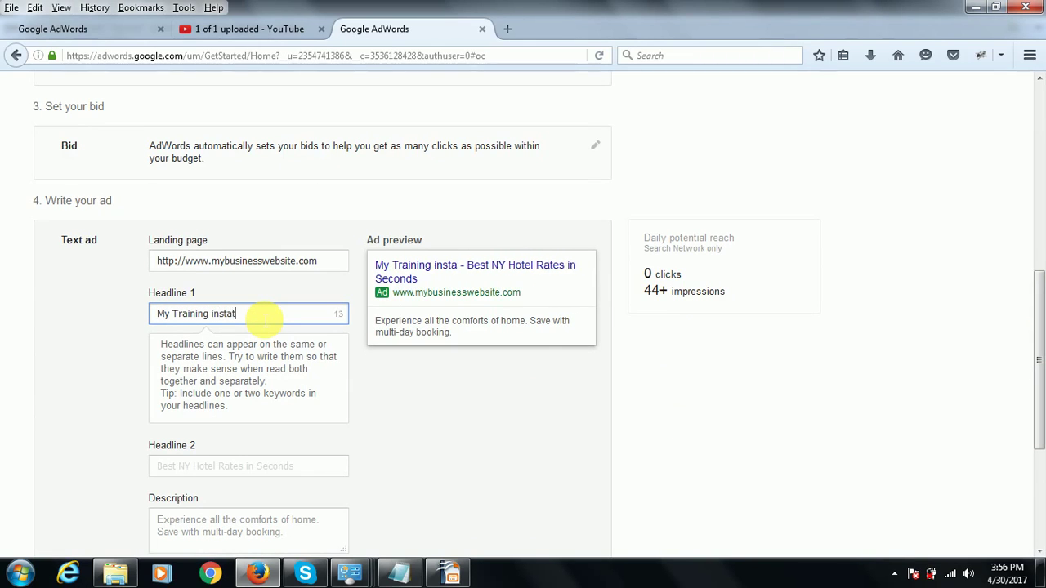
pyautogui.press('BackSpace')
pyautogui.press('BackSpace')
pyautogui.press('BackSpace')
pyautogui.press('BackSpace')
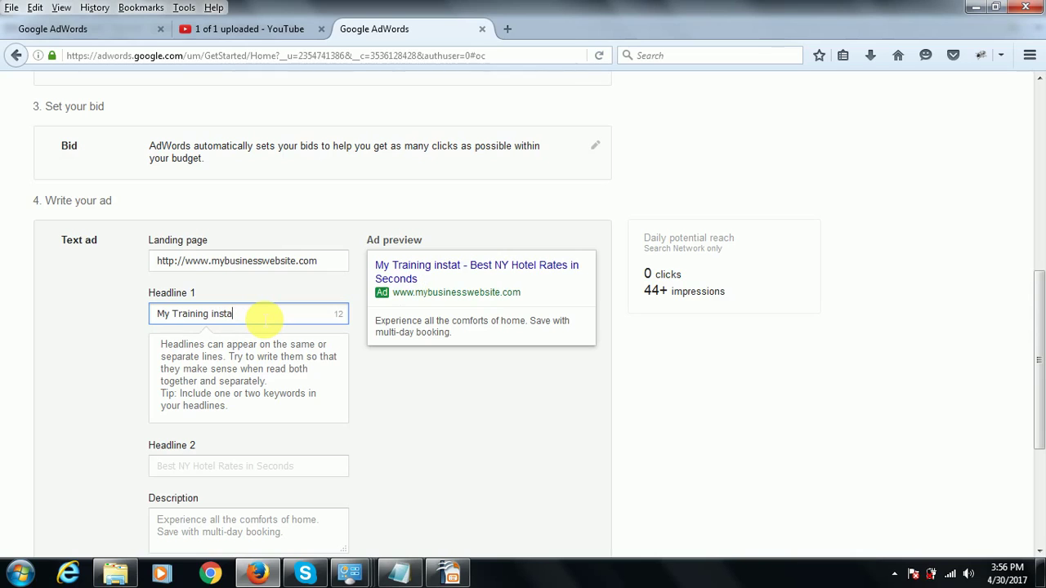
pyautogui.write('it')
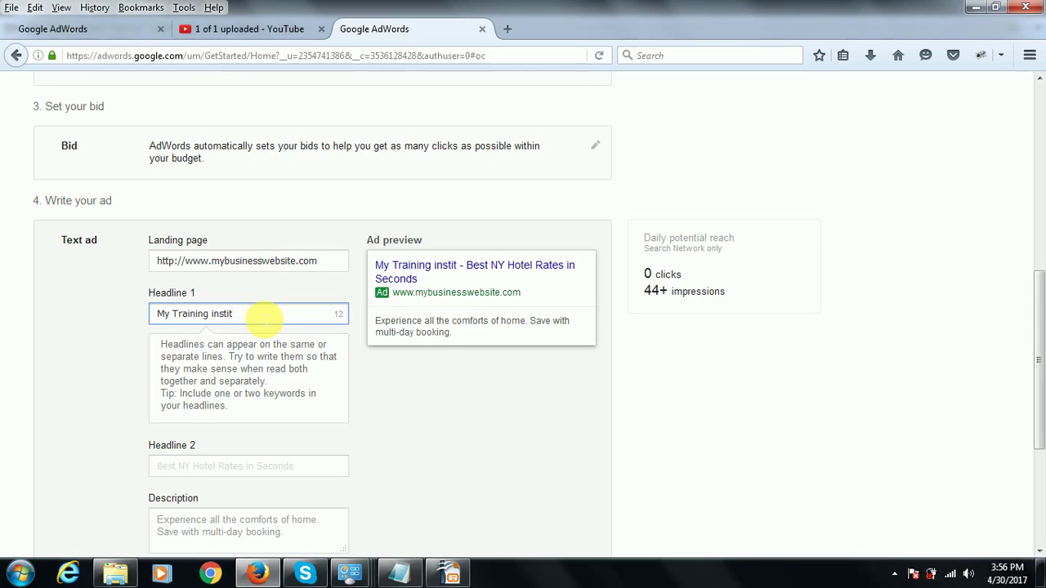
pyautogui.write('ute')
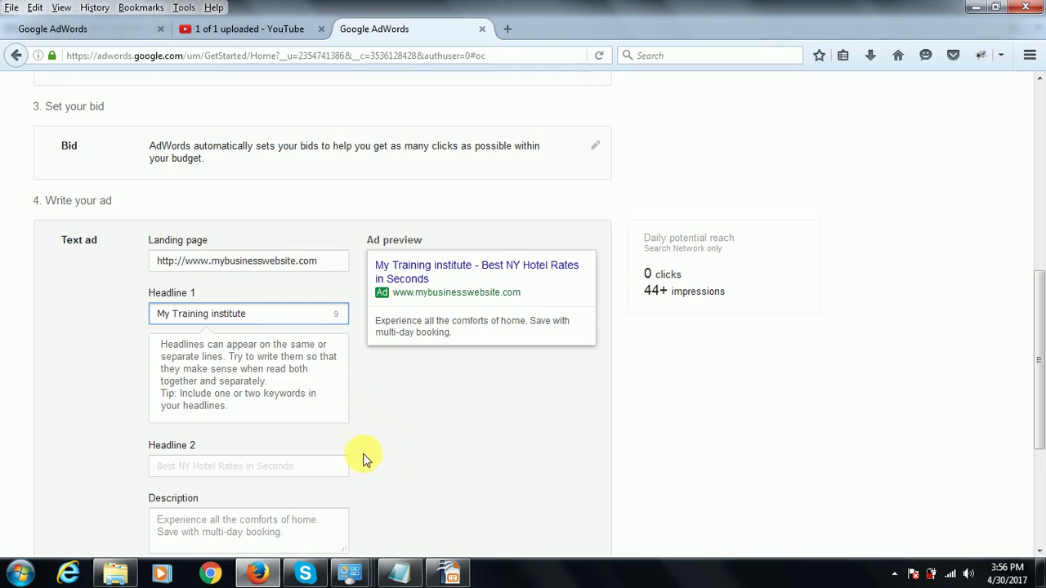
# Step: Enter "Best in India" as the text ad's Headline 2
pyautogui.click(299, 470)
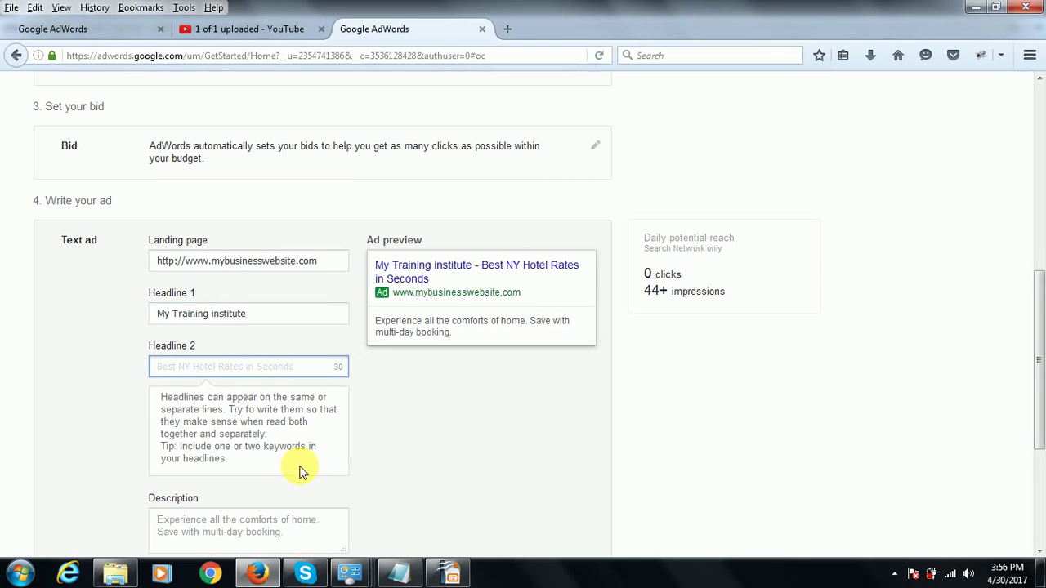
pyautogui.write('in')
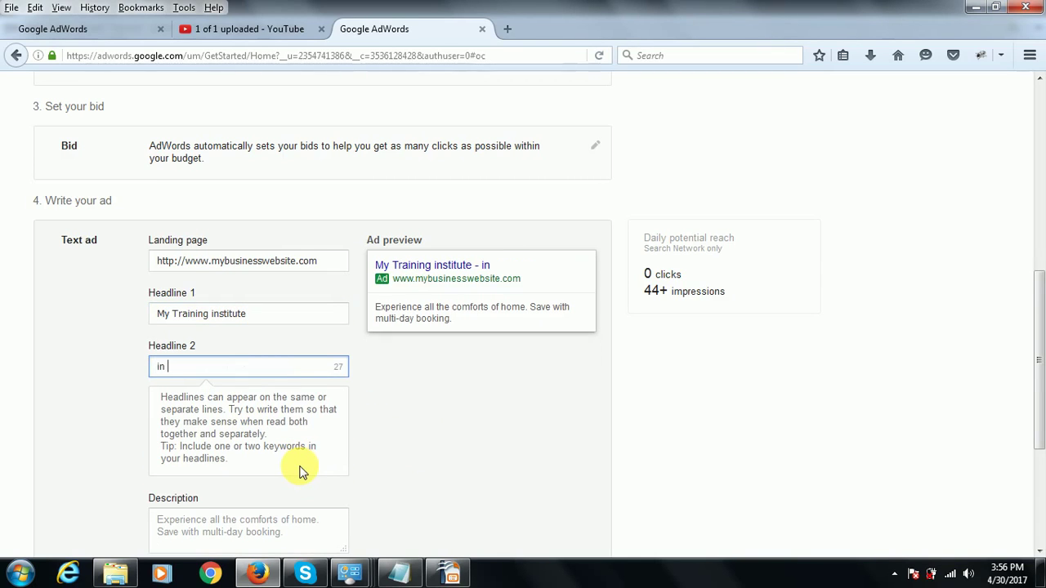
pyautogui.press('BackSpace')
pyautogui.press('BackSpace')
pyautogui.press('BackSpace')
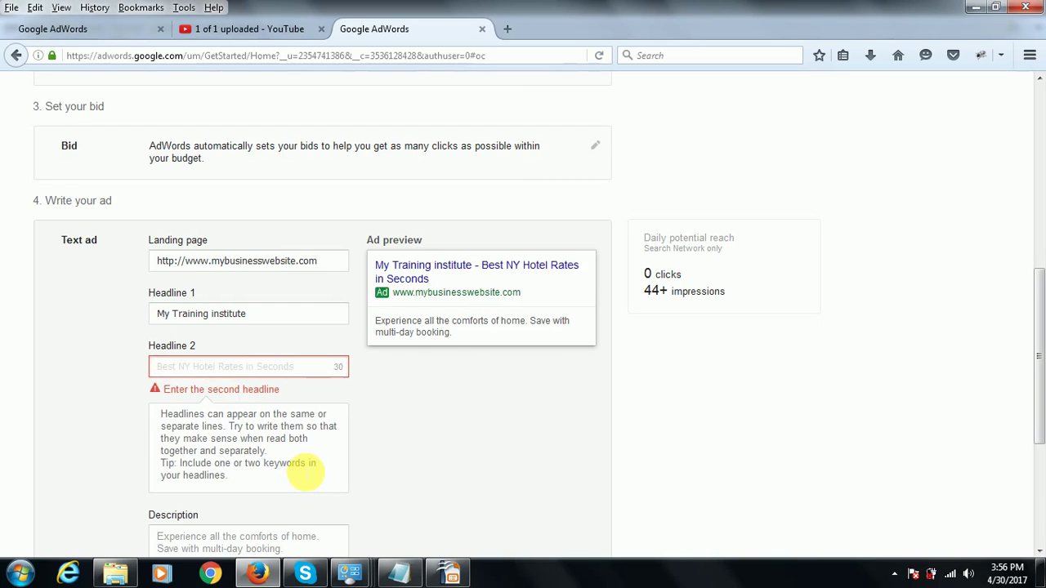
pyautogui.write('Best in India')
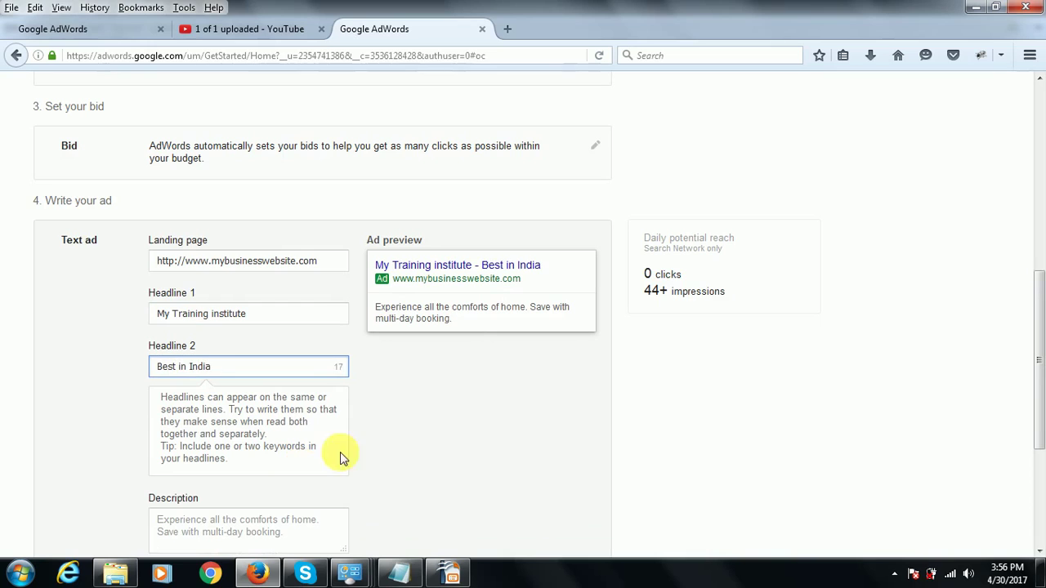
pyautogui.click(491, 416)
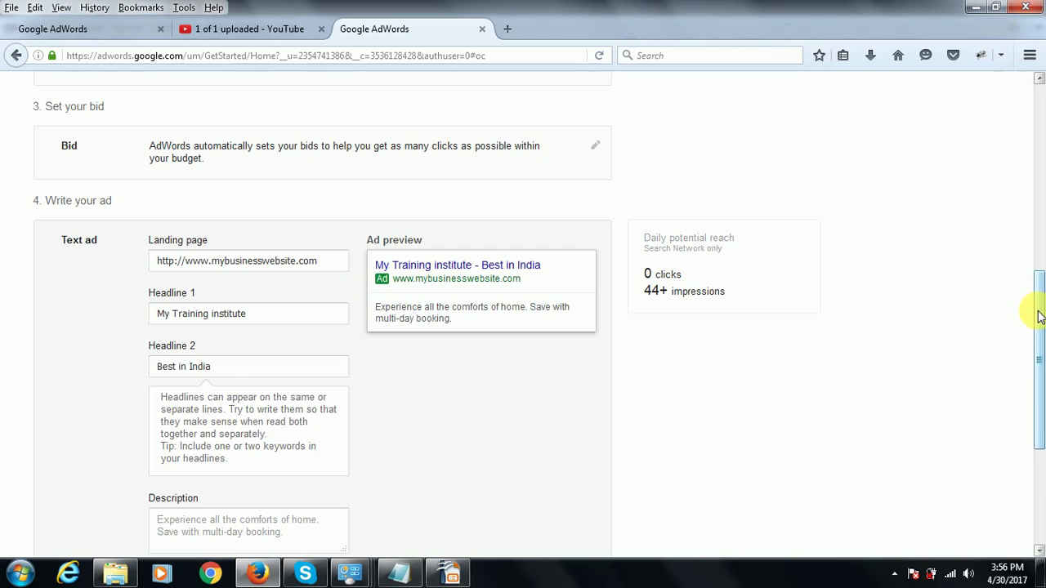
# Step: Enter "Learning Platform" as the text ad's Description and save the ad
pyautogui.moveTo(1039, 317); pyautogui.dragTo(1039, 362)
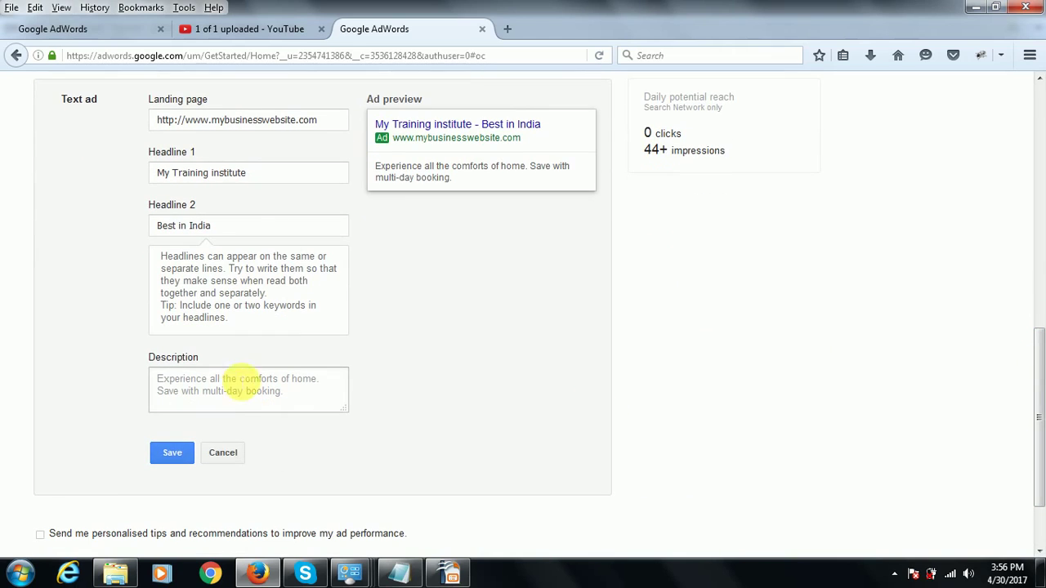
pyautogui.click(224, 390)
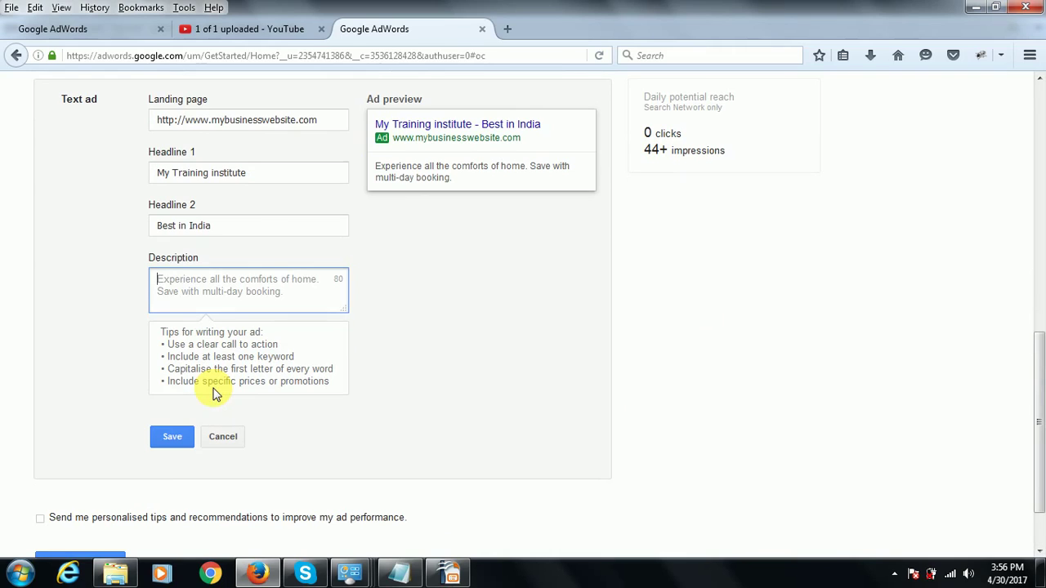
pyautogui.write('Learning Platform')
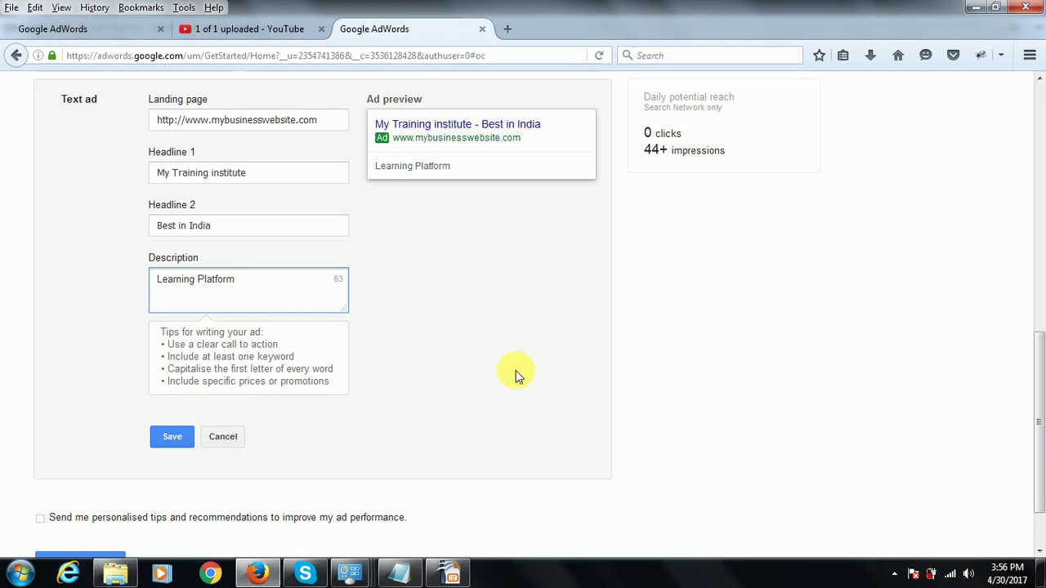
pyautogui.click(518, 374)
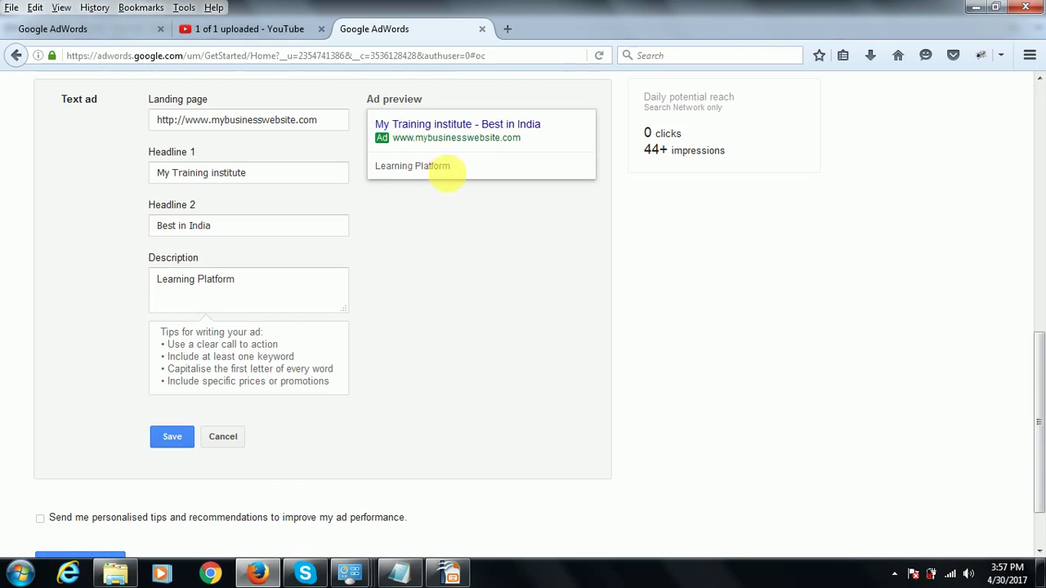
pyautogui.click(170, 436)
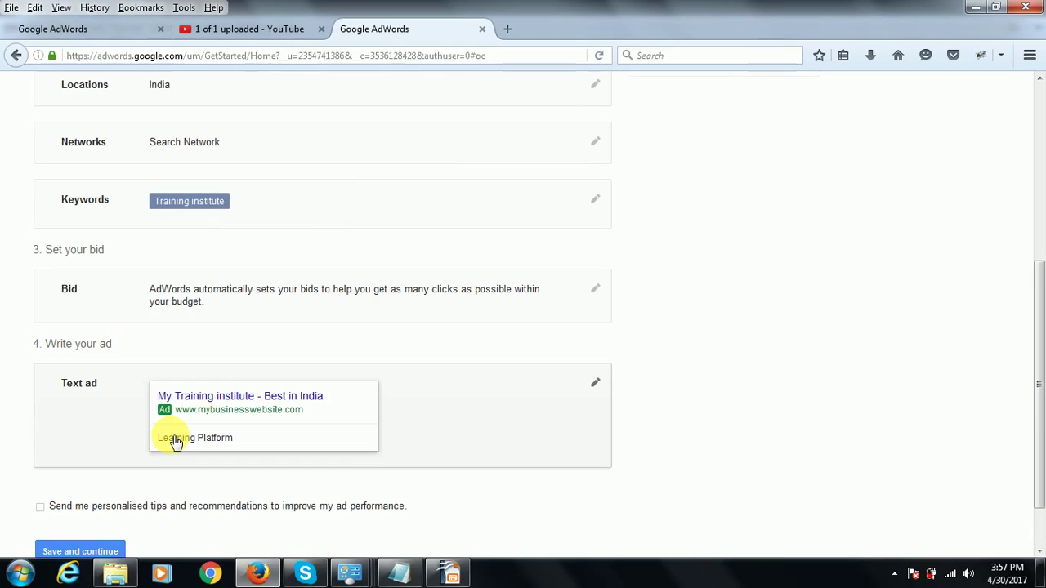
# Step: Review the first campaign's settings, save the campaign and continue to the Payment stage
pyautogui.moveTo(1040, 336); pyautogui.dragTo(1040, 374)
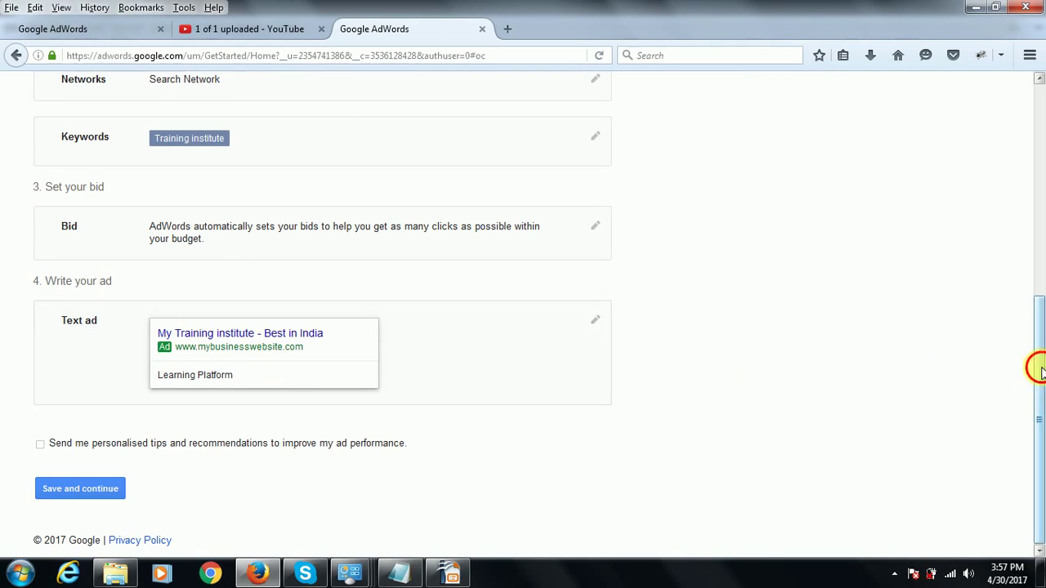
pyautogui.moveTo(1040, 369); pyautogui.dragTo(1035, 158)
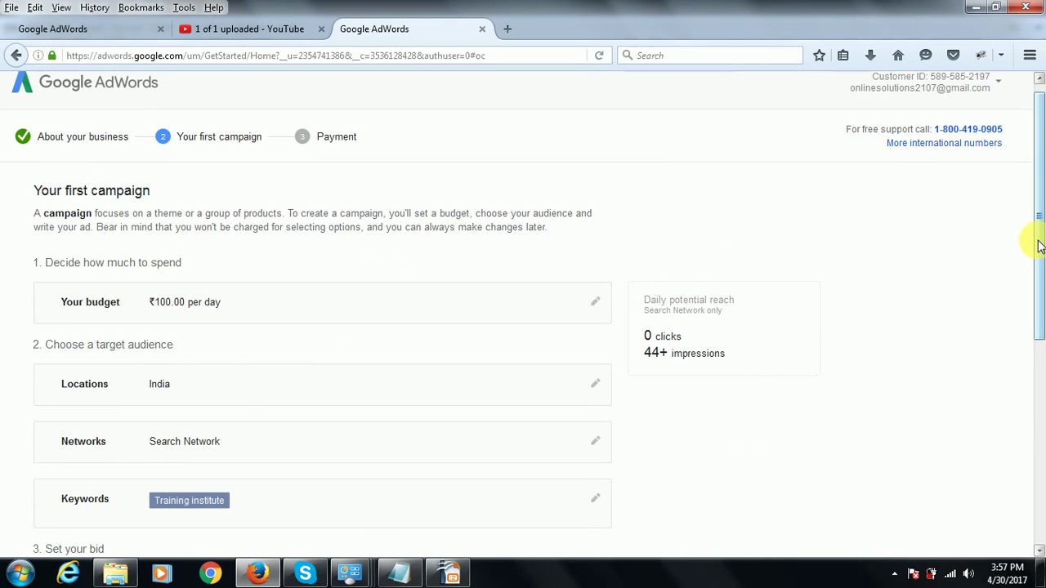
pyautogui.moveTo(1039, 241); pyautogui.dragTo(1038, 491)
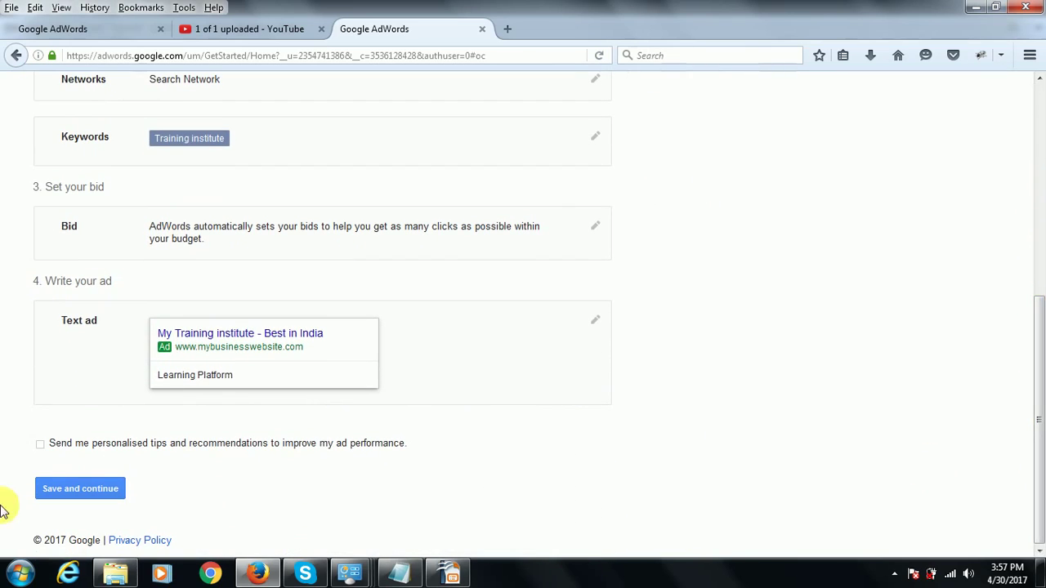
pyautogui.click(81, 490)
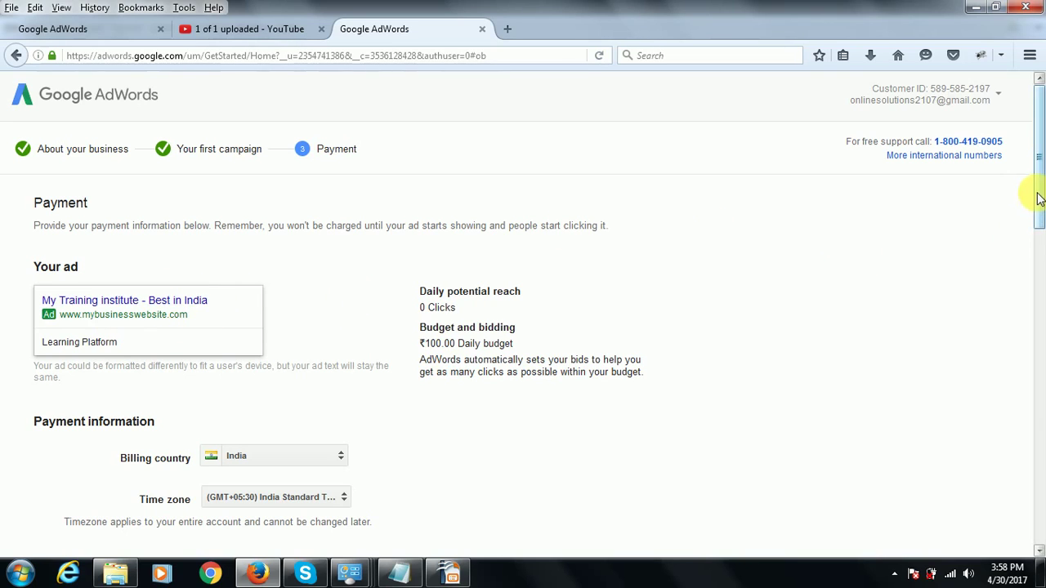
pyautogui.moveTo(1039, 199); pyautogui.dragTo(1034, 140)
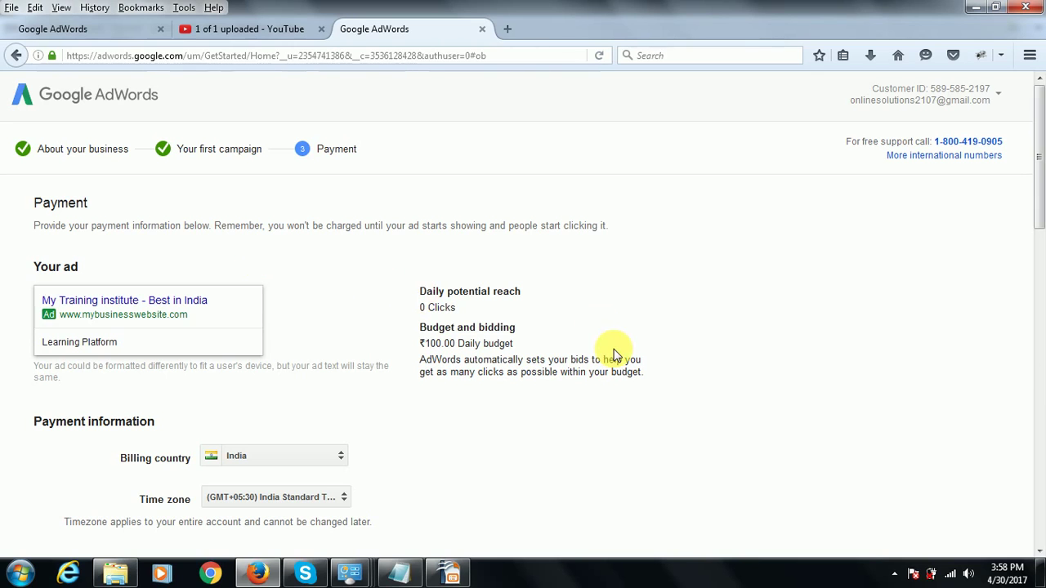
# Step: Switch to the Thumbnail.odp presentation in OpenOffice Impress and show its closing "THE END" slide
pyautogui.click(453, 573)
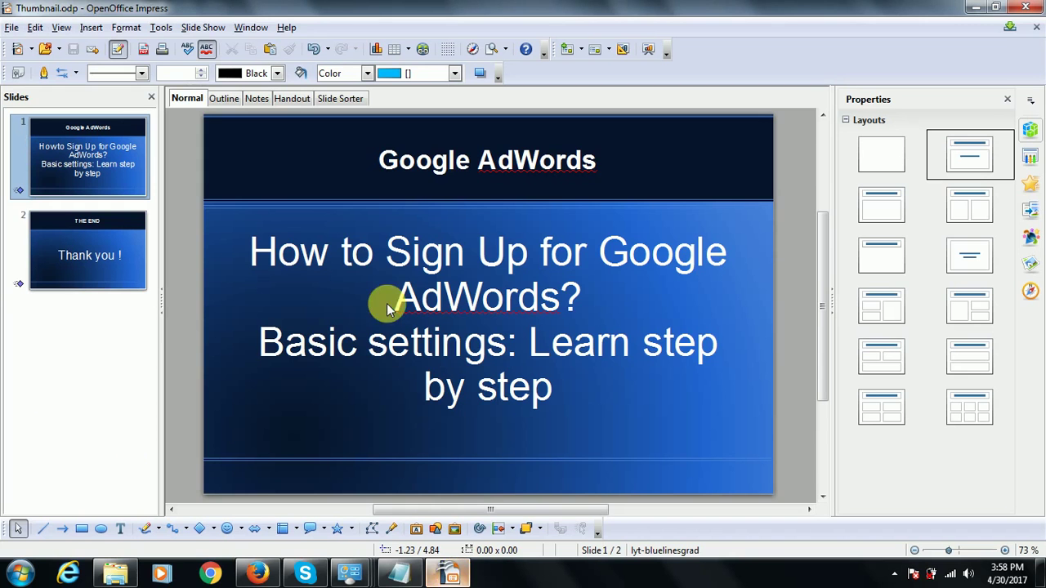
pyautogui.click(92, 242)
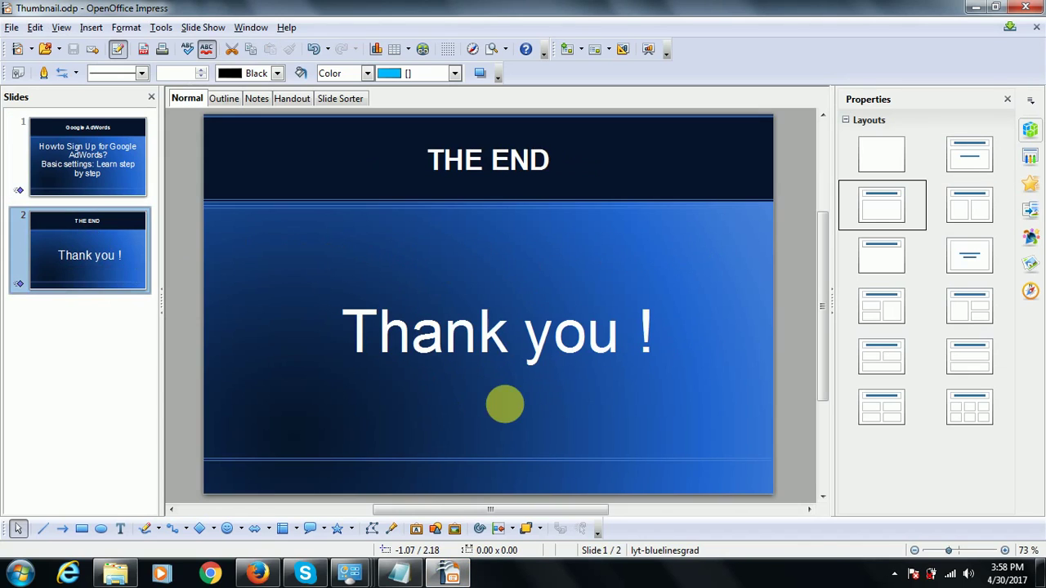
pyautogui.click(894, 575)
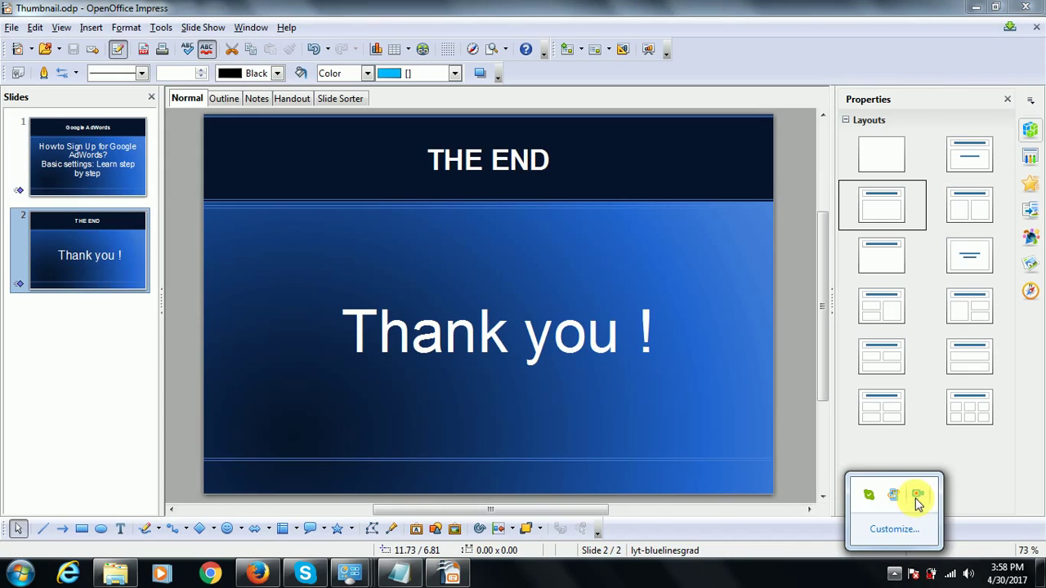